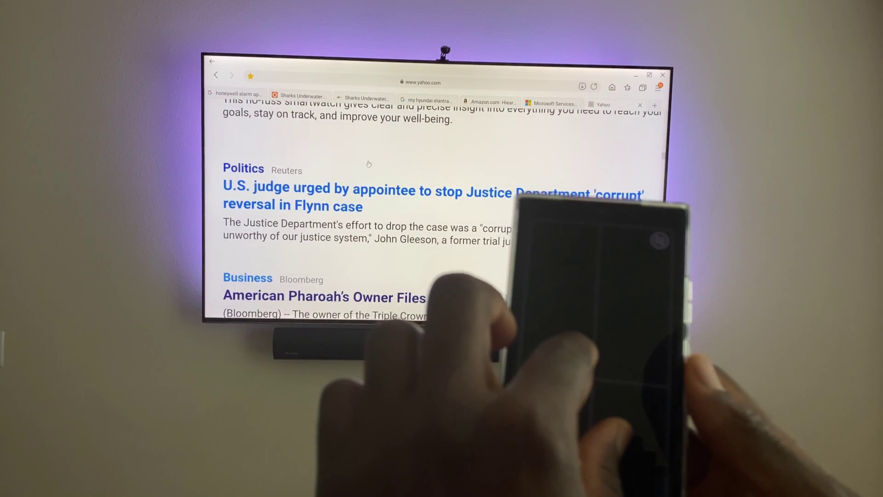
Subscribe to the channel (160K) and show its All, Personalized or None notification choices.
scroll(368, 164, "up", 3)
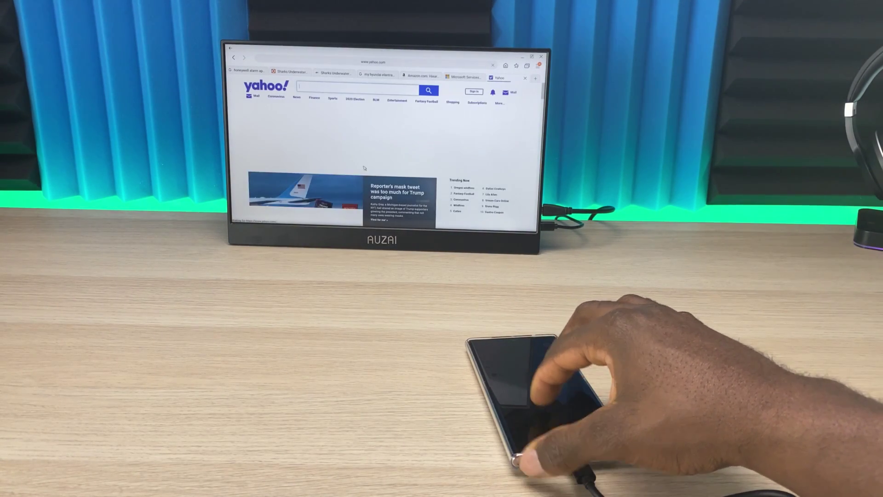
scroll(364, 167, "down", 3)
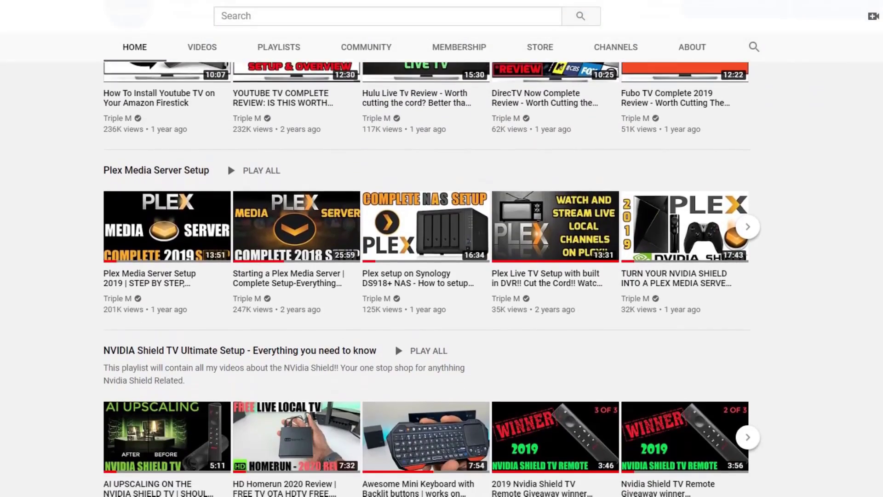
scroll(430, 276, "down", 10)
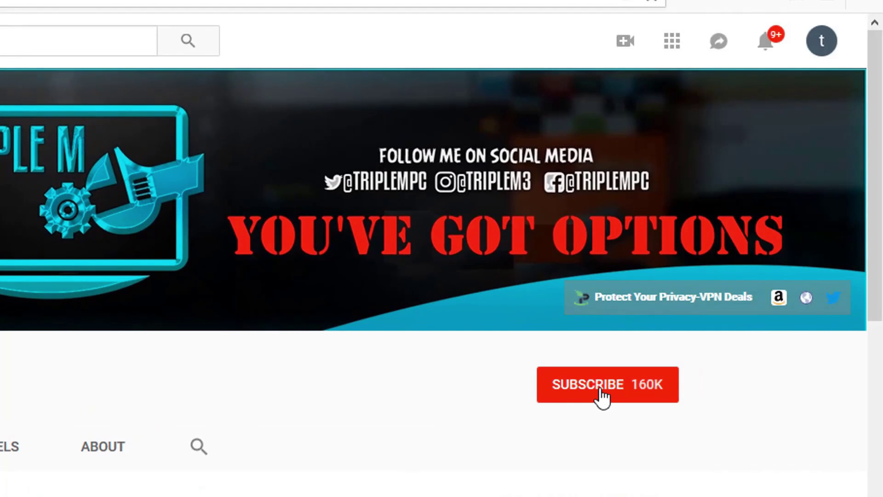
left_click(602, 397)
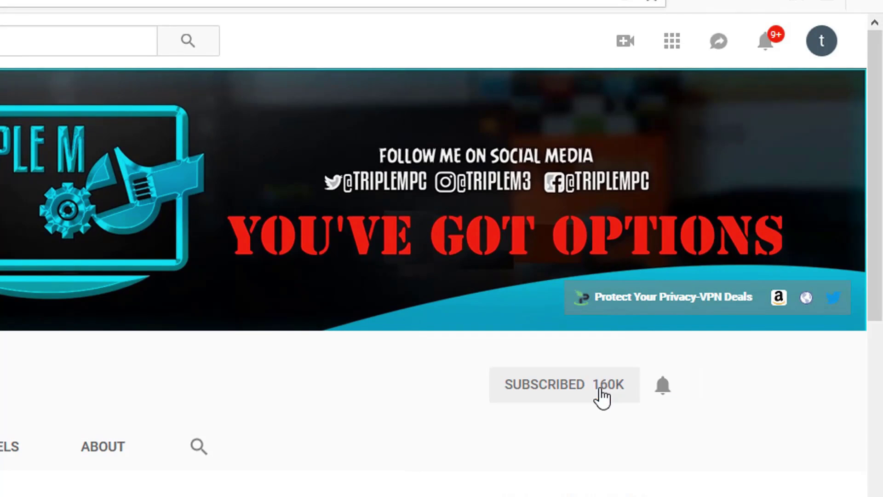
left_click(664, 397)
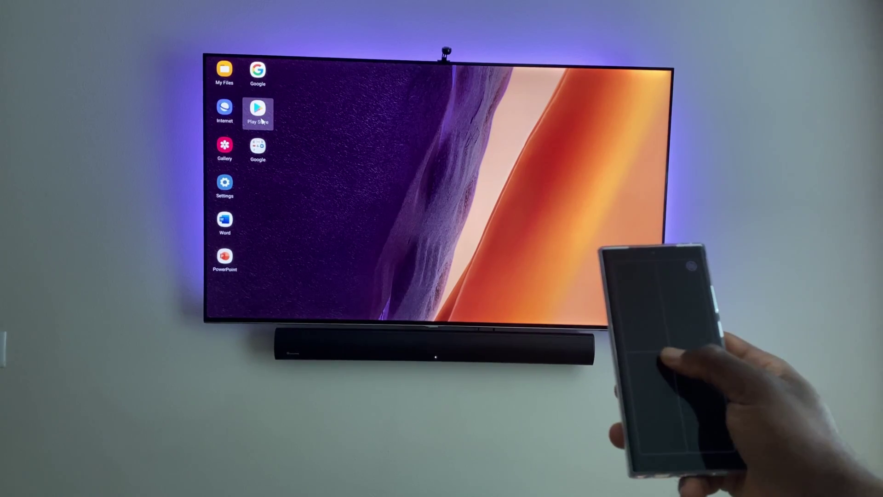
Launch the Play Store from the DeX desktop, then zoom the Yahoo page in and back out.
double_click(259, 112)
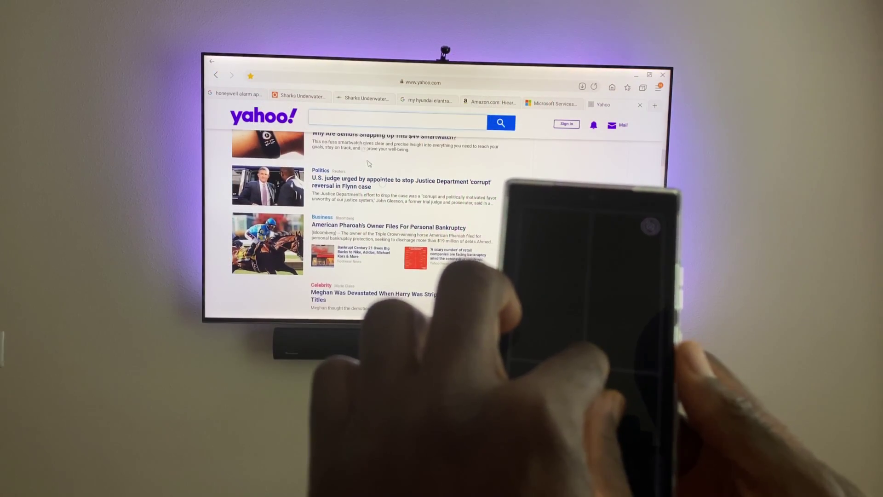
scroll(369, 164, "up", 5)
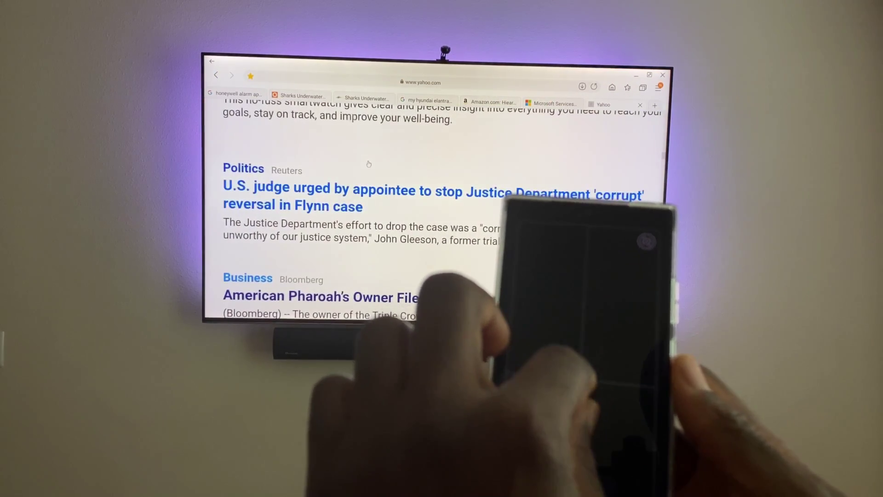
scroll(369, 163, "down", 5)
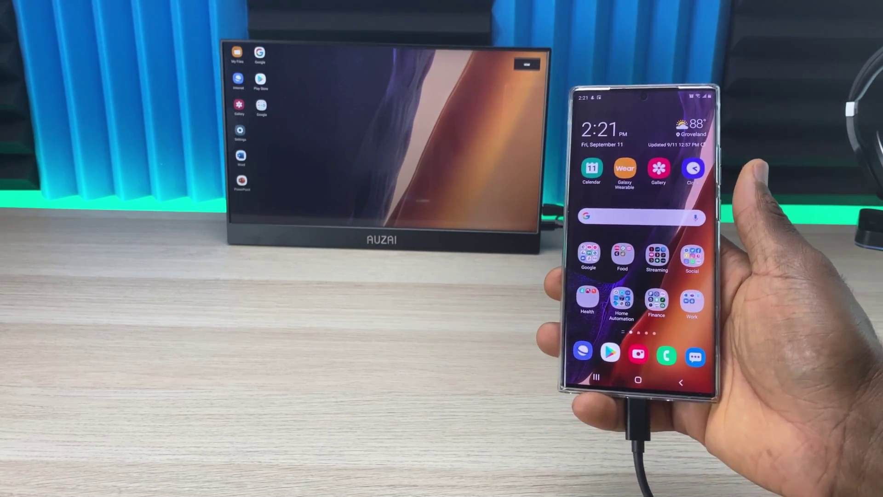
Pull the phone's notification shade and quick settings down over its home screen.
left_click_drag(593, 118, 565, 359)
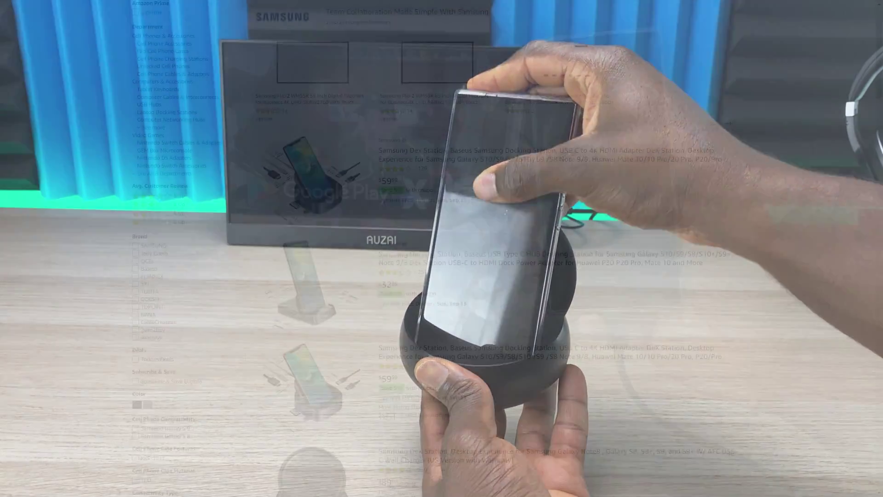
Scroll the Amazon DeX station and docking adapter results down past the DeX Pad listing.
scroll(846, 123, "down", 3)
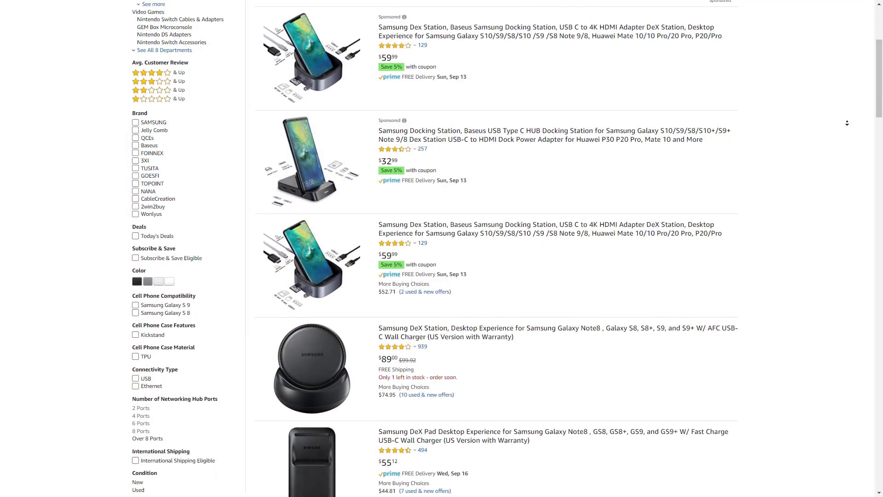
scroll(846, 123, "down", 3)
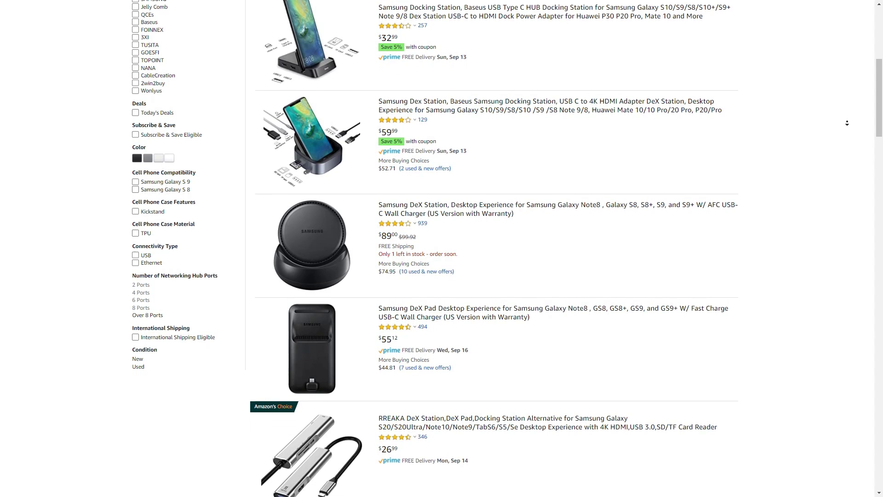
scroll(846, 122, "down", 3)
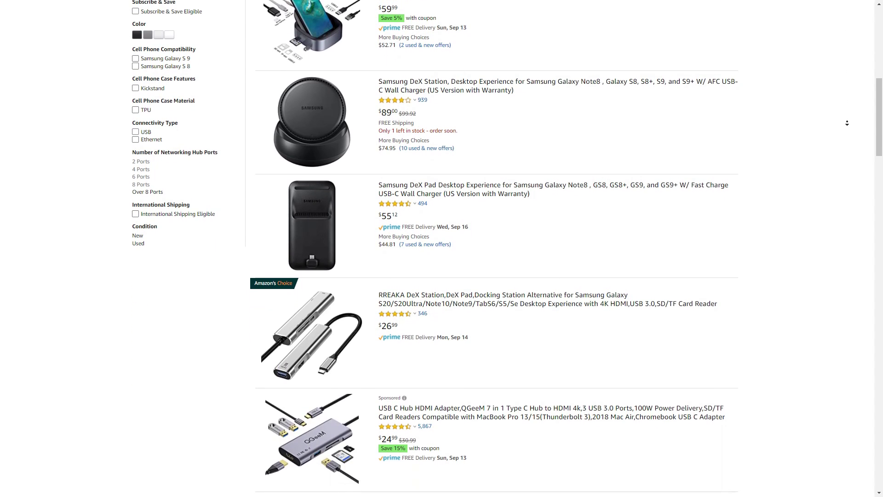
scroll(847, 123, "down", 3)
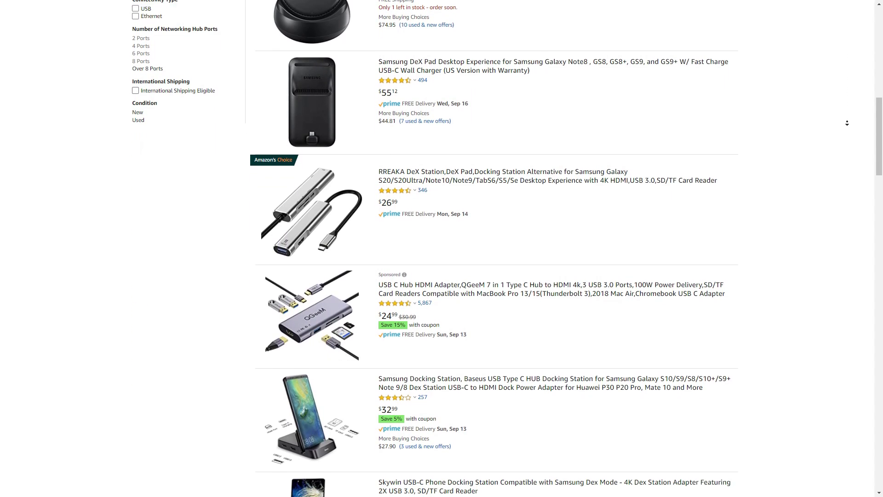
scroll(847, 122, "down", 3)
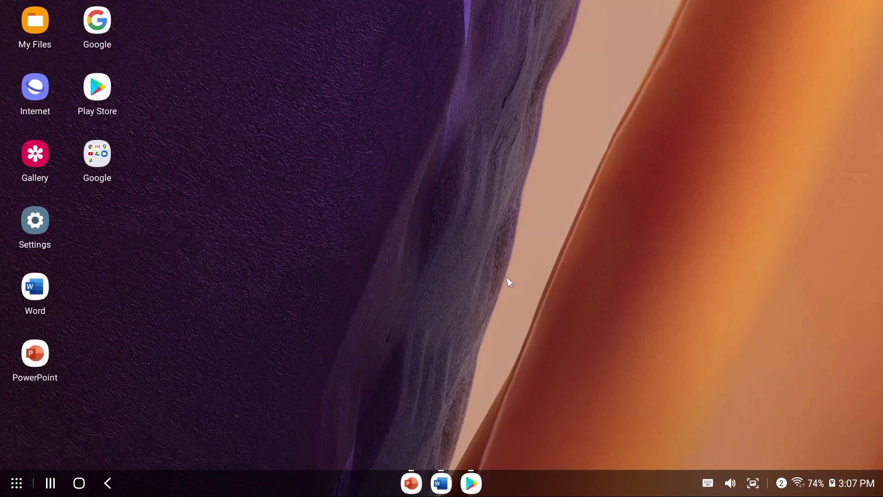
Restore DeX for PC to a narrower repositioned window and show its Settings page.
mouse_move(503, 4)
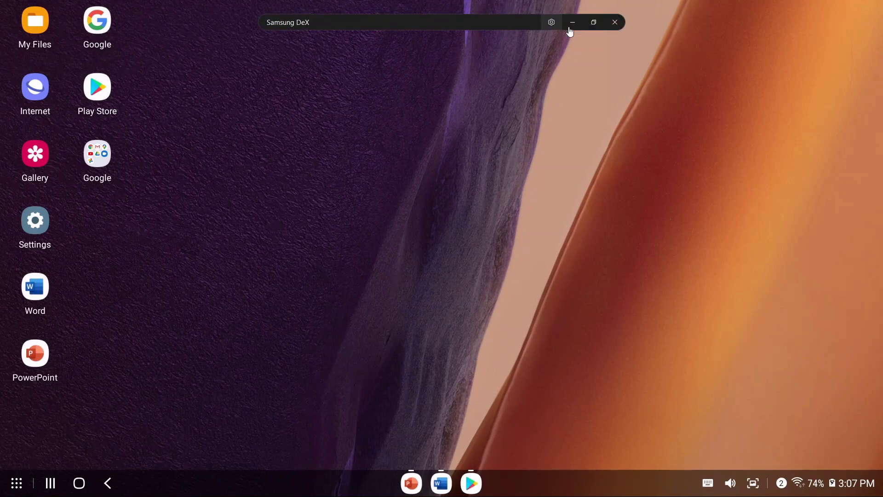
left_click(598, 27)
left_click_drag(201, 17, 270, 113)
left_click_drag(69, 176, 423, 176)
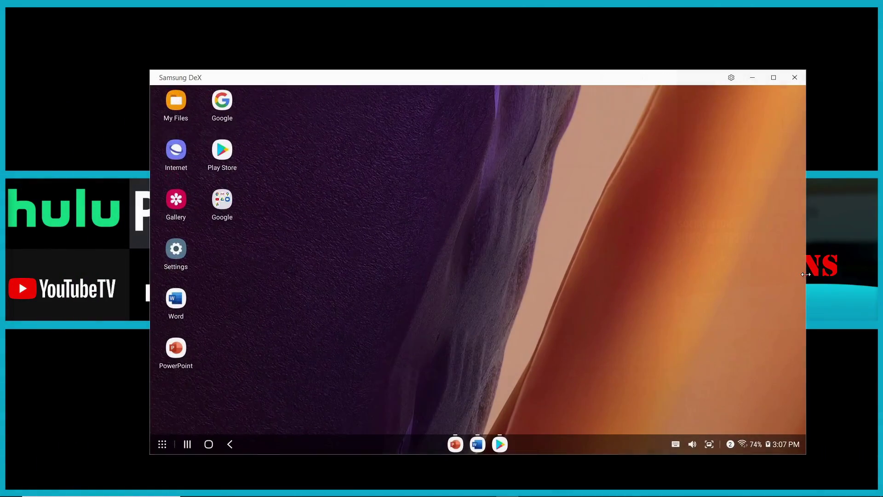
left_click_drag(636, 78, 670, 30)
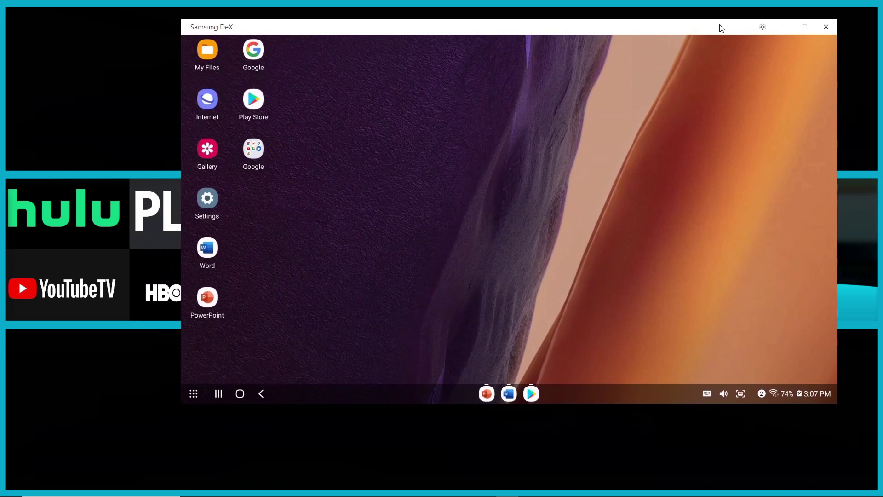
left_click(762, 27)
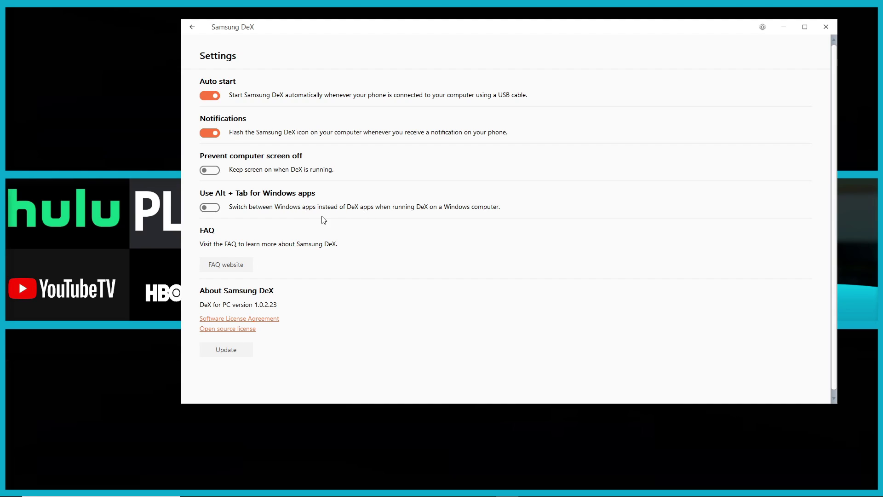
Return to the maximized DeX desktop and box-select its icons, ending on My Files.
left_click(192, 27)
left_click(805, 26)
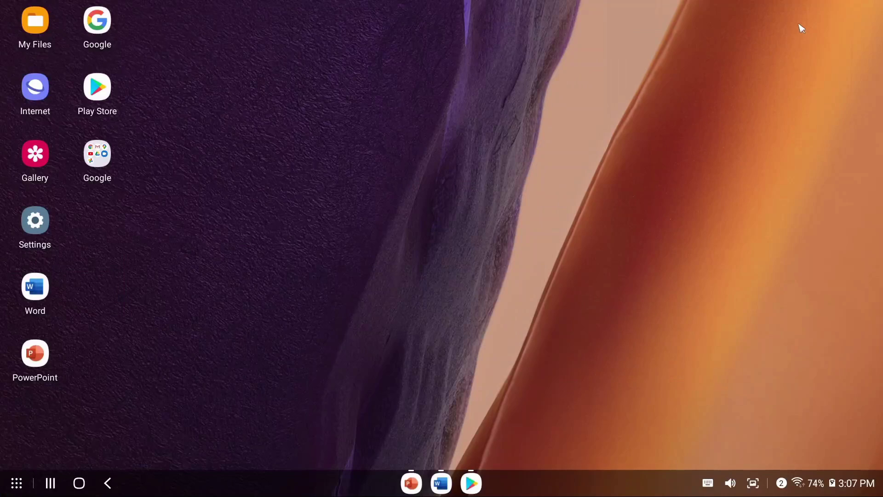
left_click_drag(142, 248, 64, 49)
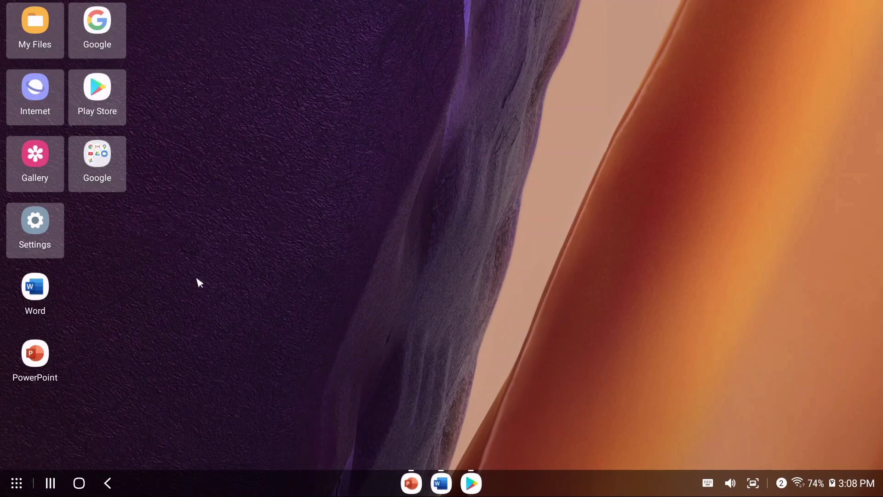
left_click_drag(90, 409, 40, 288)
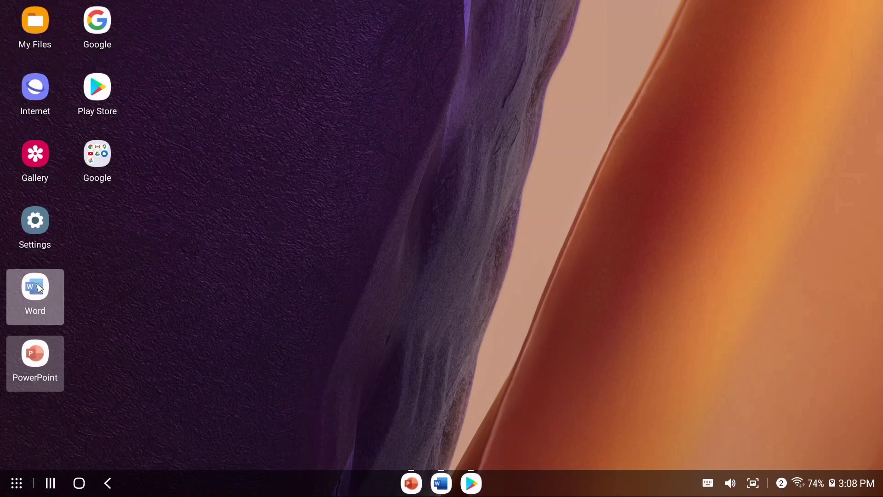
left_click(53, 39)
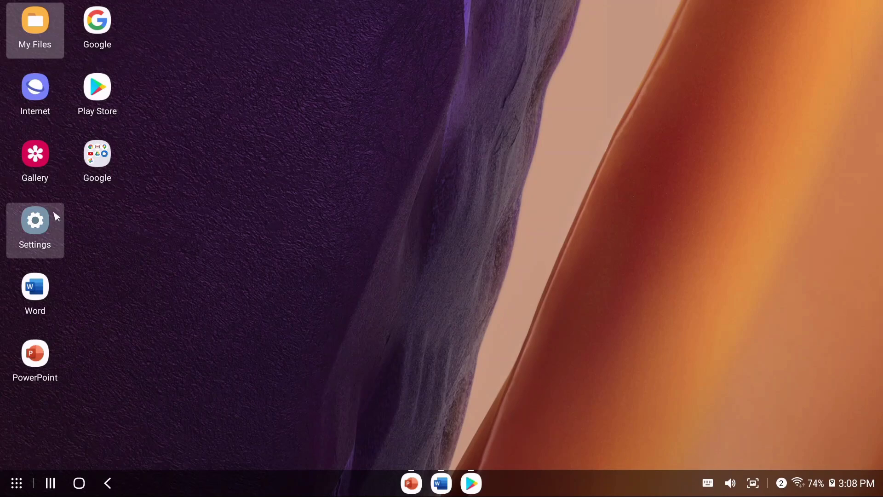
left_click(13, 483)
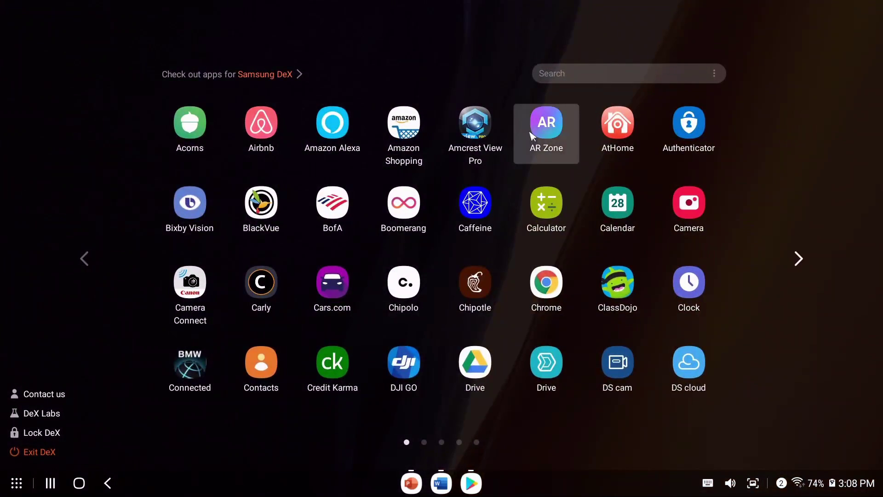
left_click(794, 260)
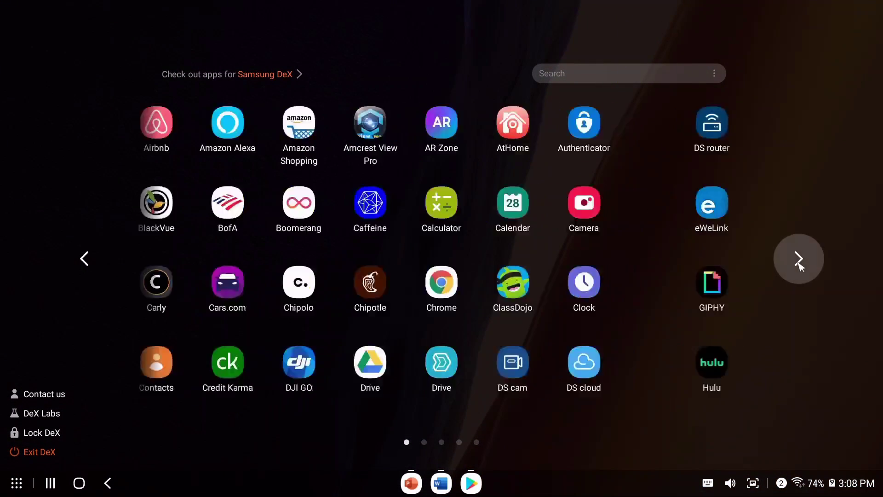
left_click(799, 258)
left_click(799, 260)
left_click(800, 262)
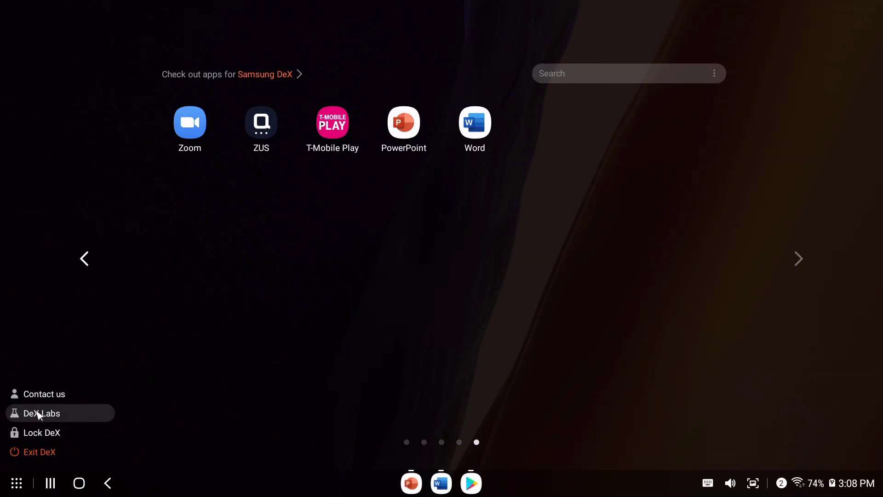
left_click(387, 359)
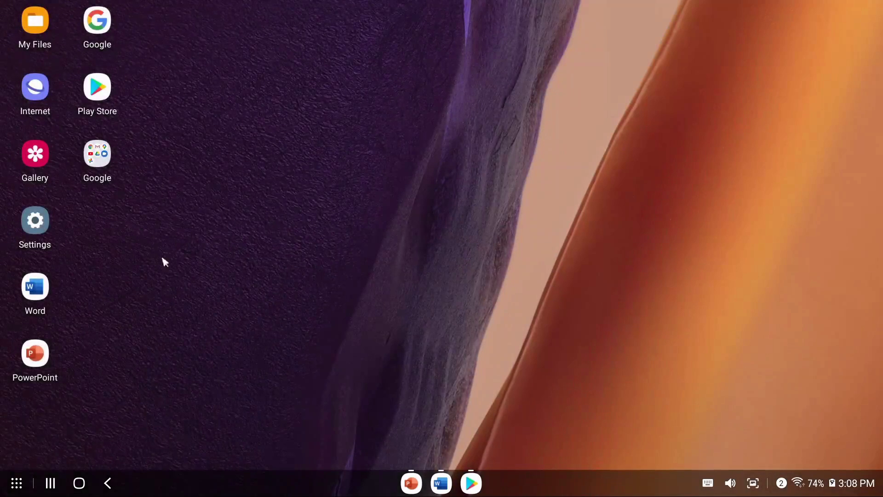
Close all recent apps, including DeX Labs, YouTube, Internet and Word, from Recents.
left_click(47, 483)
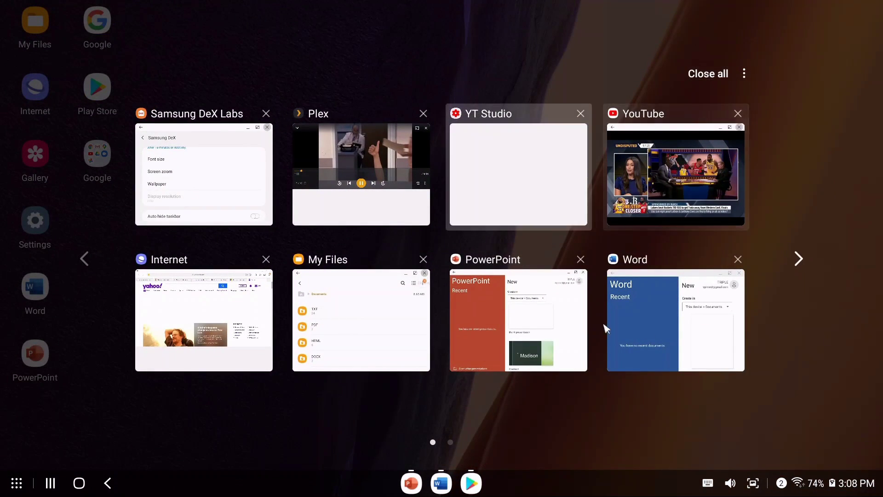
left_click(717, 72)
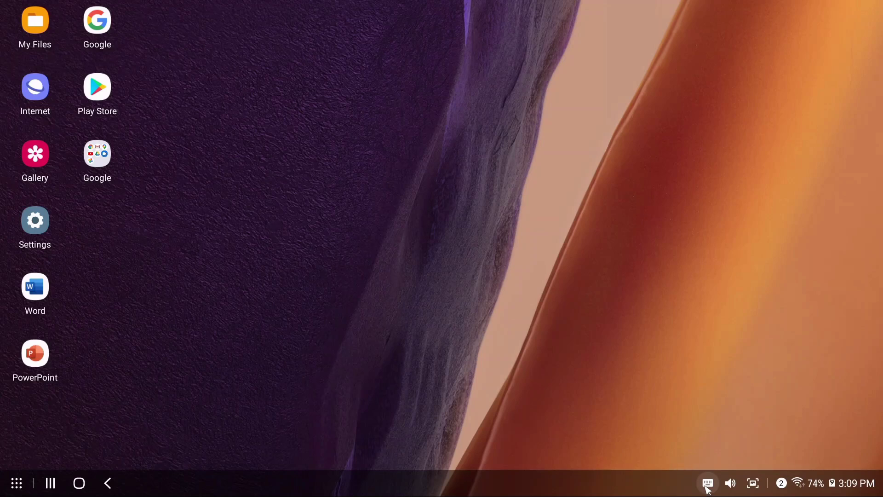
left_click(732, 483)
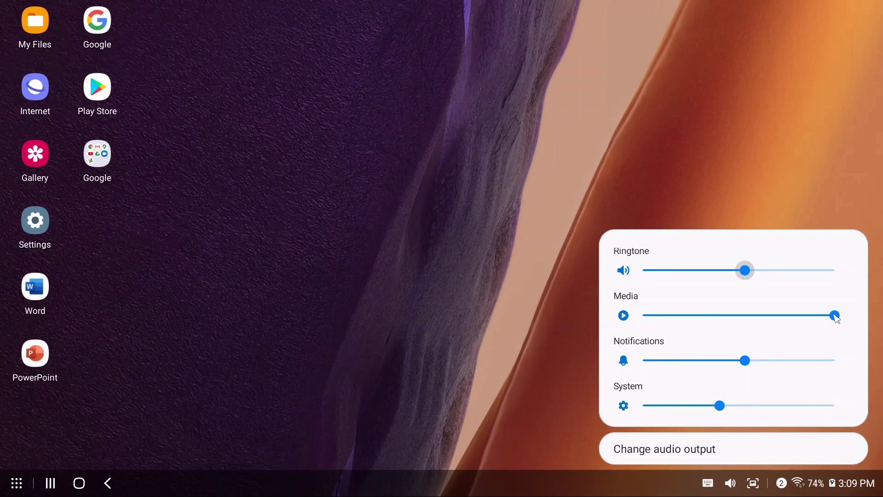
left_click(382, 296)
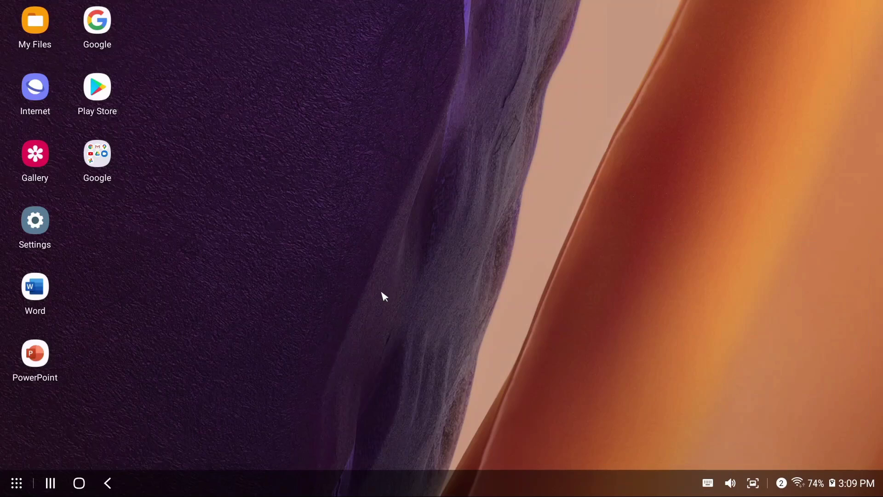
key("XF86AudioRaiseVolume")
key("XF86AudioRaiseVolume")
key("XF86AudioRaiseVolume")
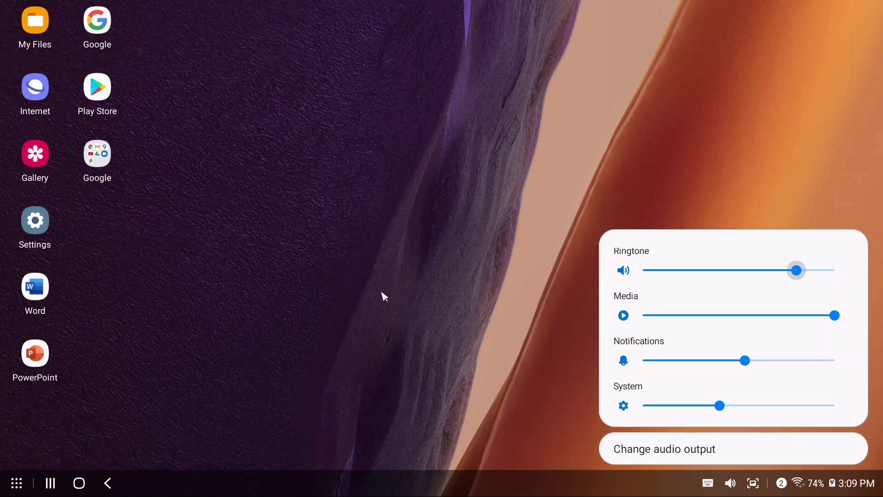
key("XF86AudioLowerVolume")
key("XF86AudioLowerVolume")
key("XF86AudioLowerVolume")
key("XF86AudioLowerVolume")
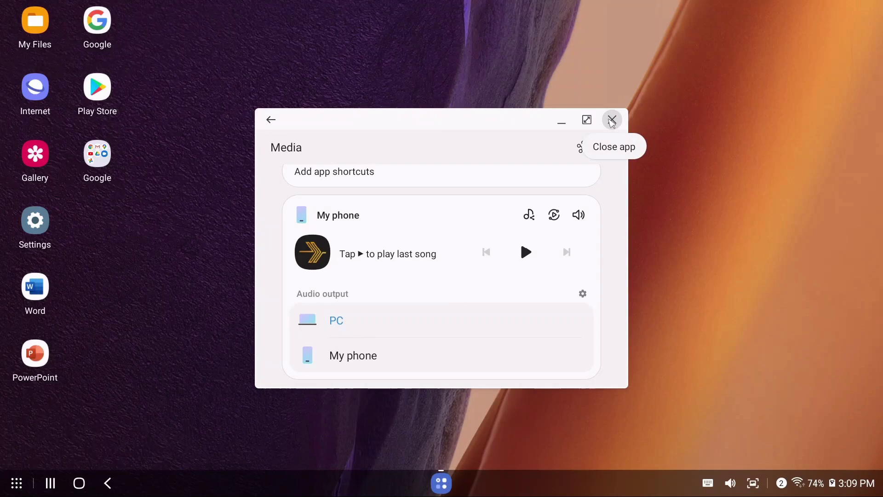
left_click(611, 120)
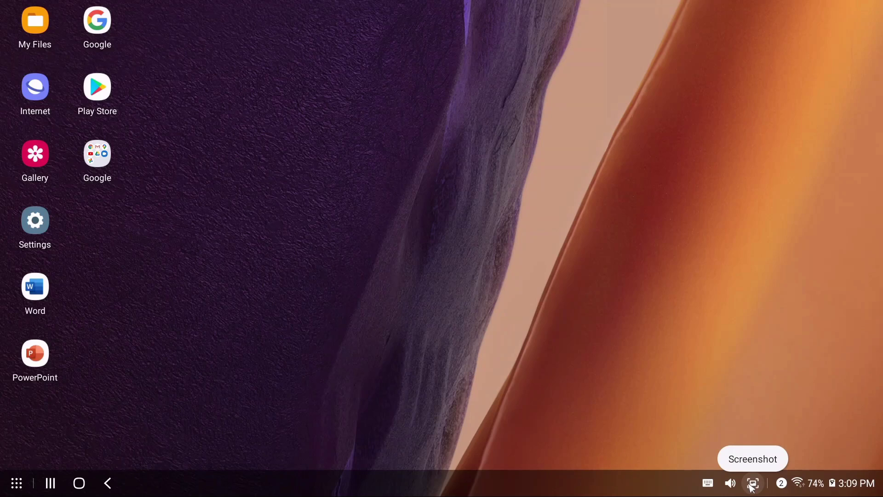
Take a desktop screenshot, clear its notification, then view and dismiss quick settings.
left_click(753, 484)
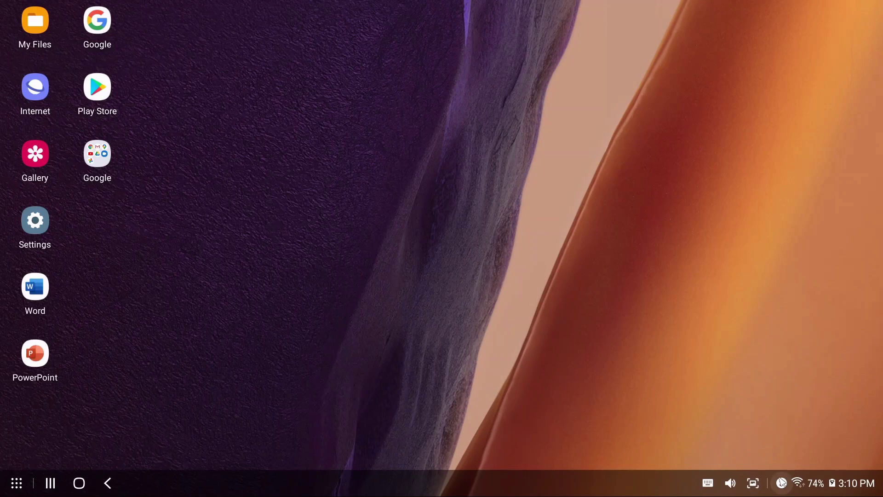
left_click(782, 483)
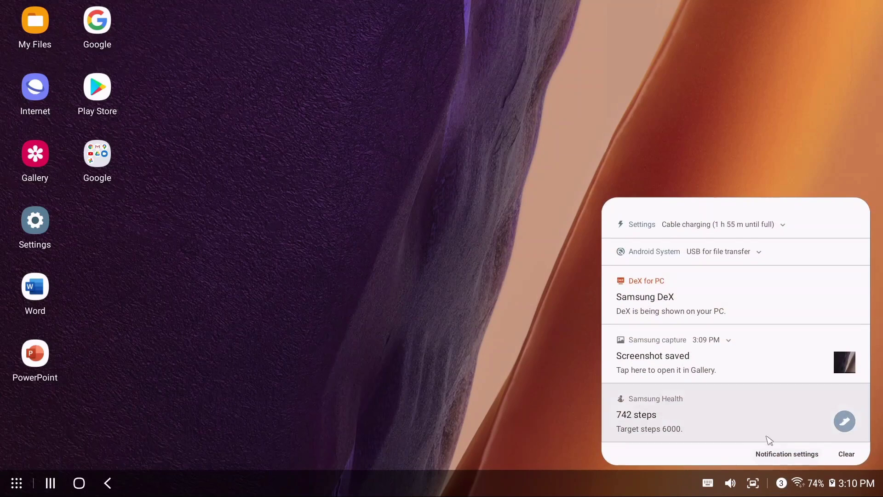
left_click(846, 454)
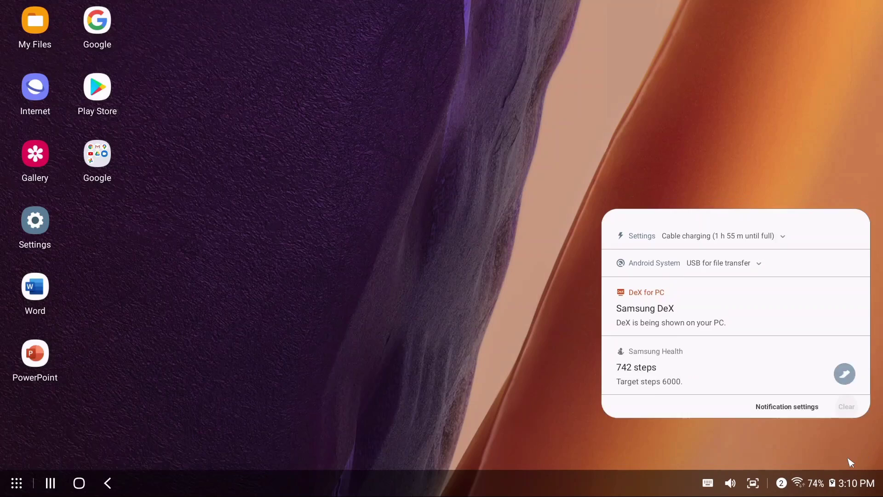
left_click(814, 486)
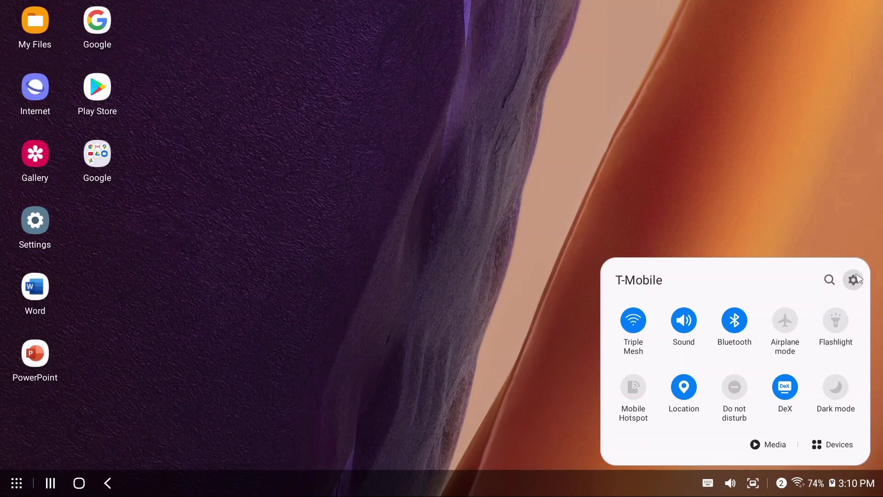
left_click(321, 215)
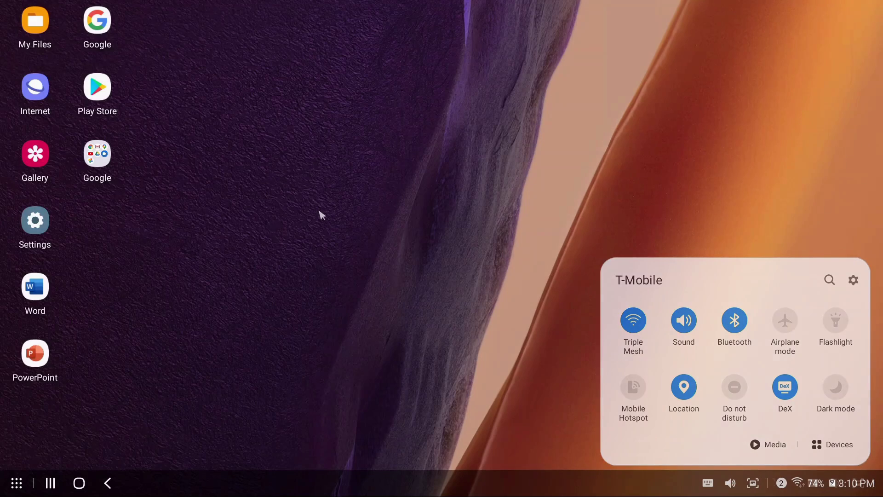
Visit DeX Labs from Apps, return to DeX settings, and toggle Auto hide taskbar on then off.
left_click(16, 481)
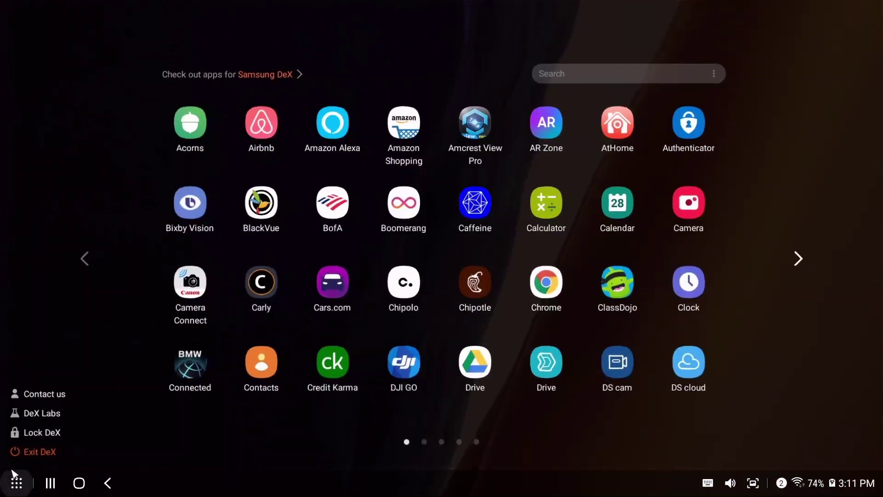
left_click(46, 414)
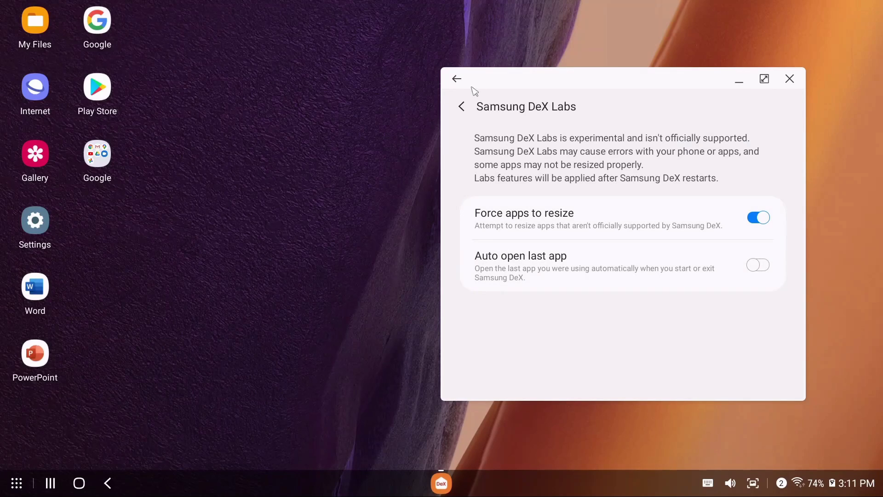
left_click(461, 106)
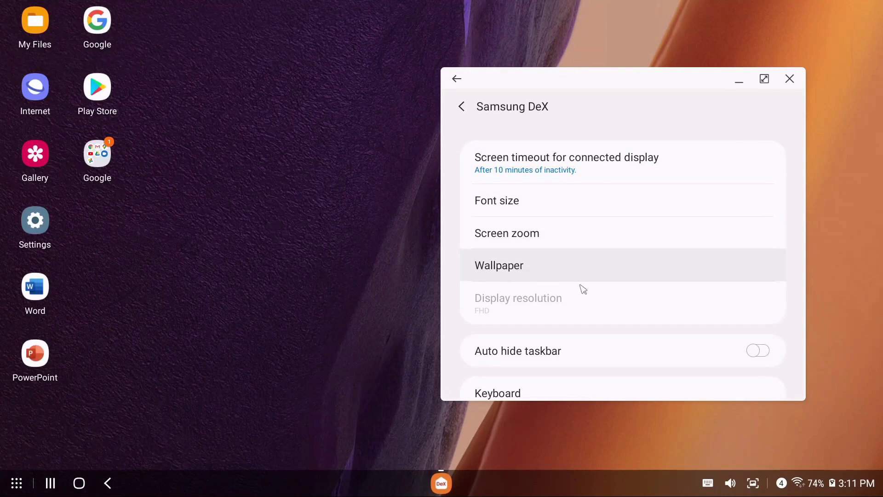
scroll(583, 290, "down", 3)
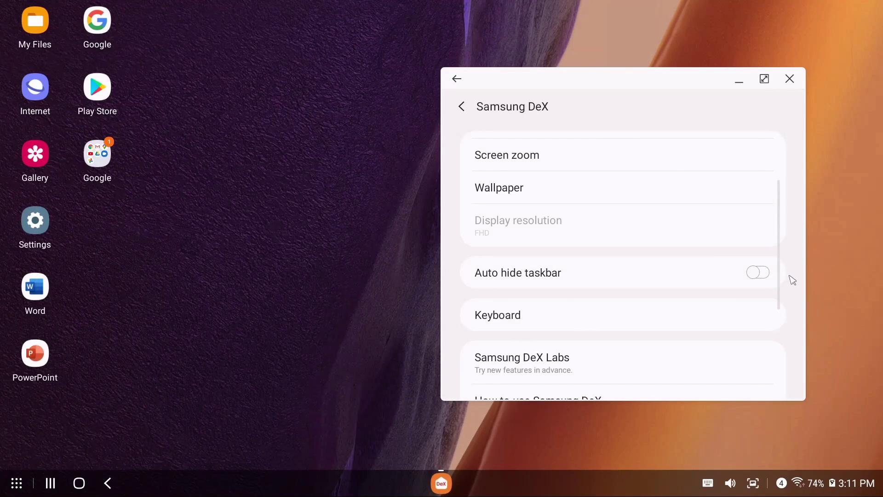
left_click(756, 274)
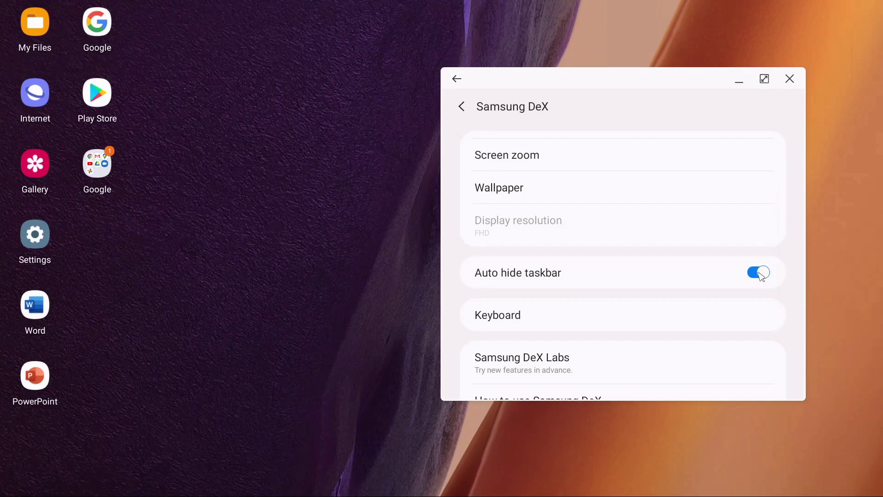
left_click(738, 281)
Set the on-screen keyboard location to TV or monitor and test the keyboard there.
scroll(642, 294, "down", 2)
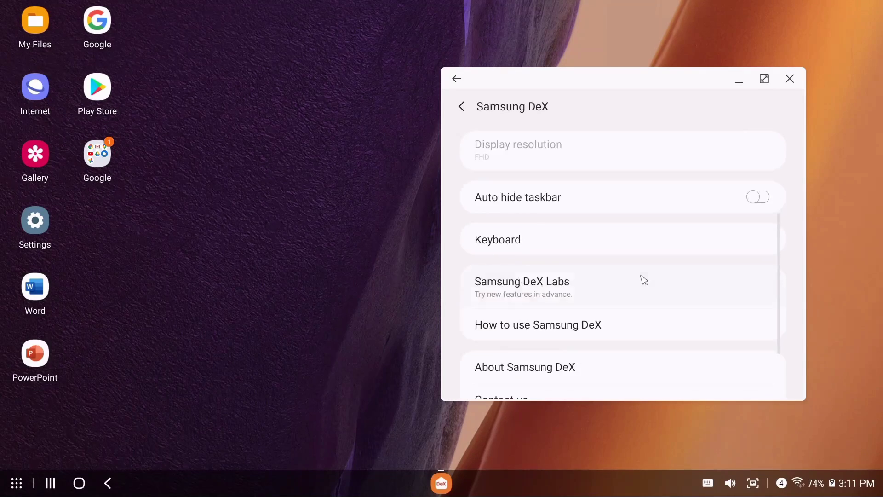
left_click(573, 246)
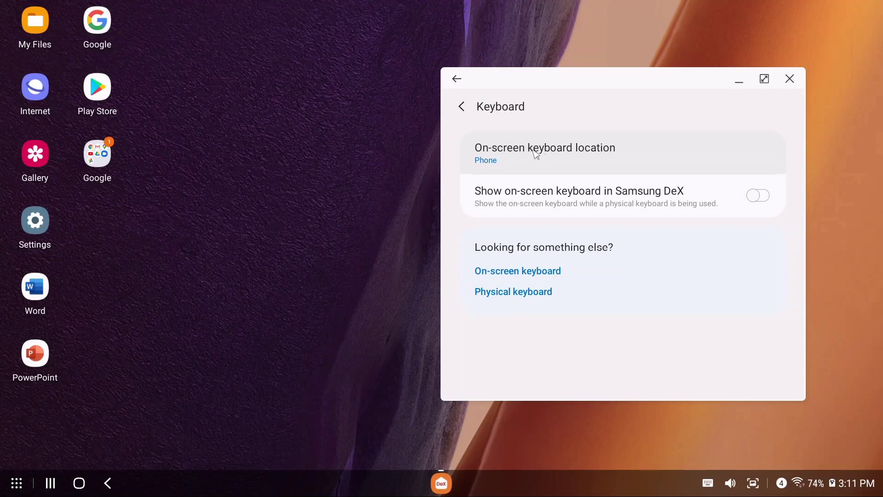
left_click(561, 164)
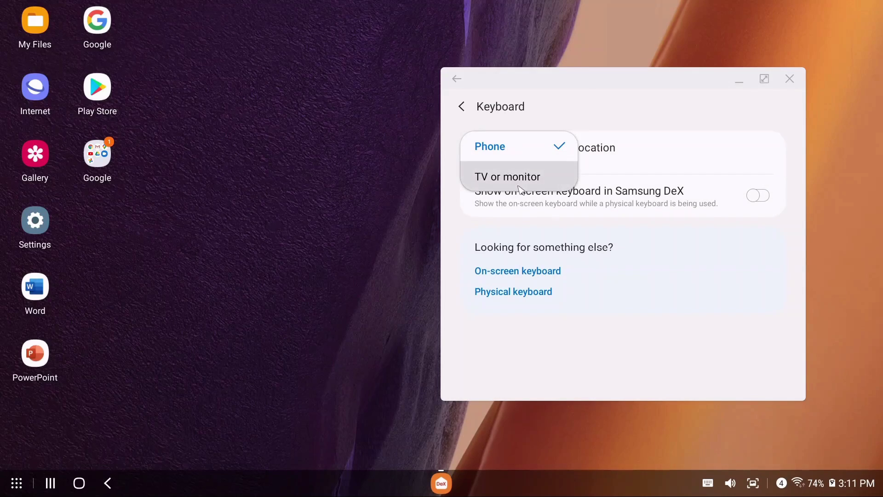
left_click(514, 179)
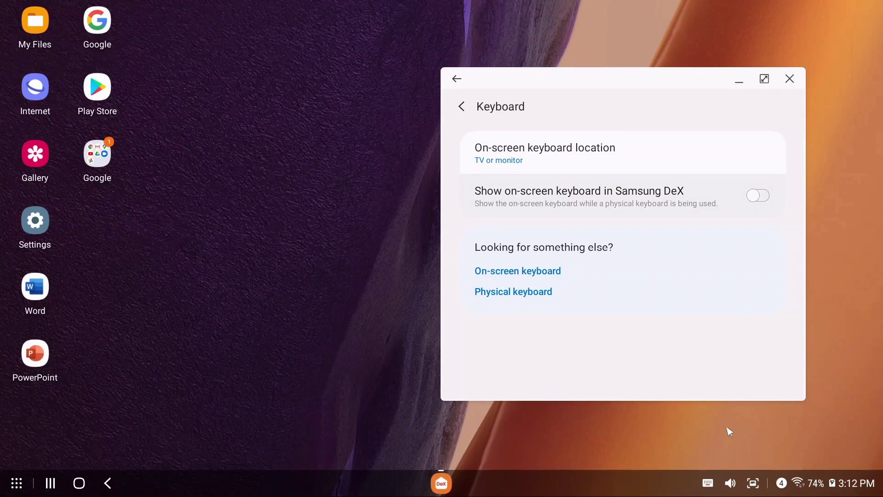
left_click(707, 483)
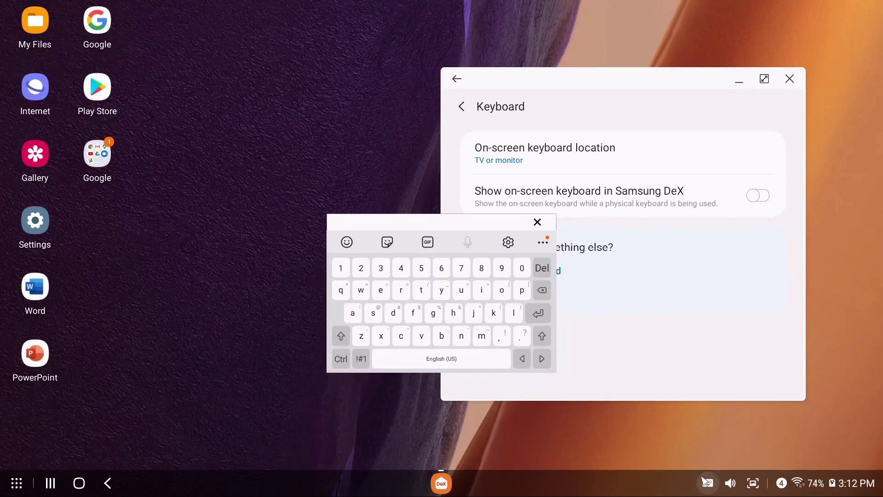
left_click(537, 221)
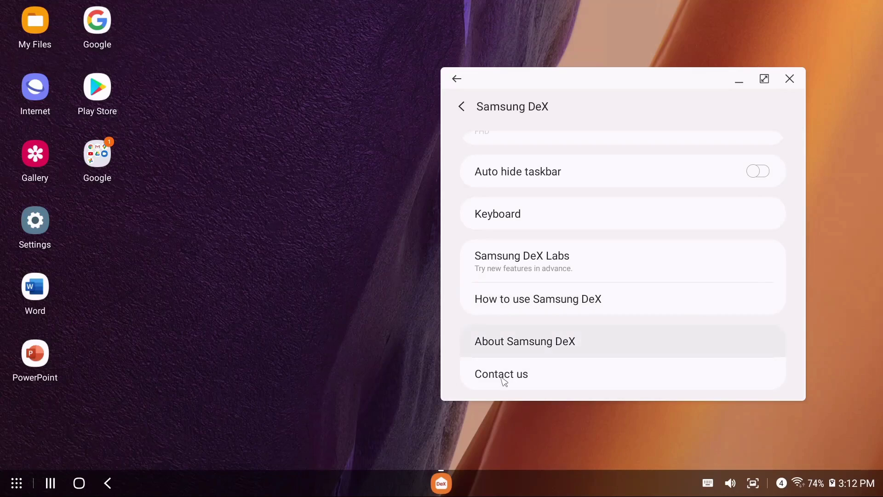
Switch off Force apps to resize on the Samsung DeX Labs page.
left_click(547, 266)
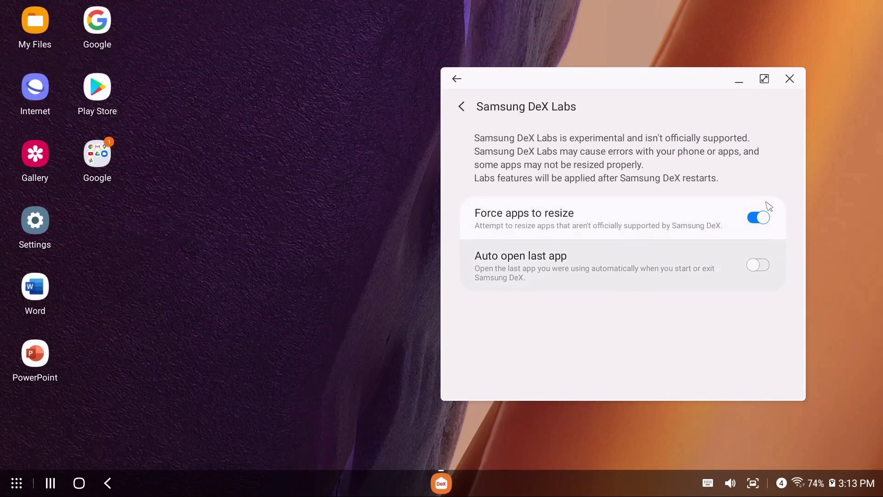
left_click(755, 221)
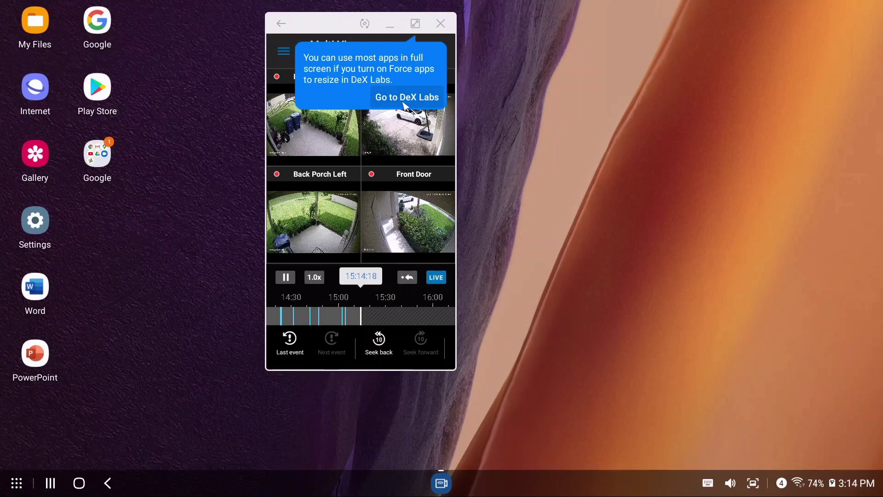
Turn on Force apps to resize in DeX Labs, then close the full-screen DS cam app.
left_click(405, 101)
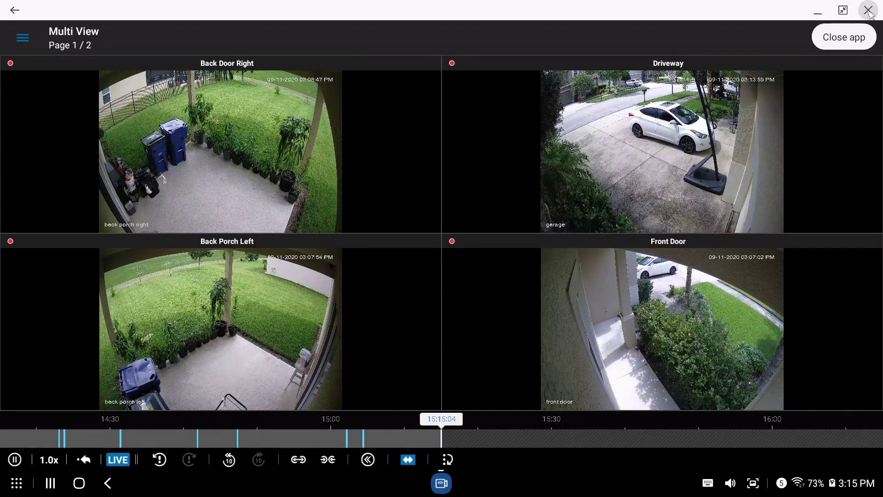
left_click(868, 11)
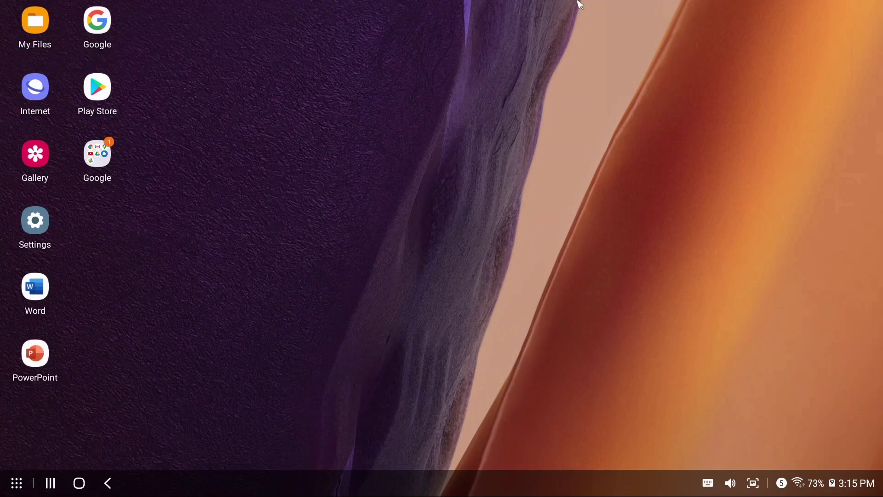
Open and close Word, then open and close PowerPoint.
double_click(44, 290)
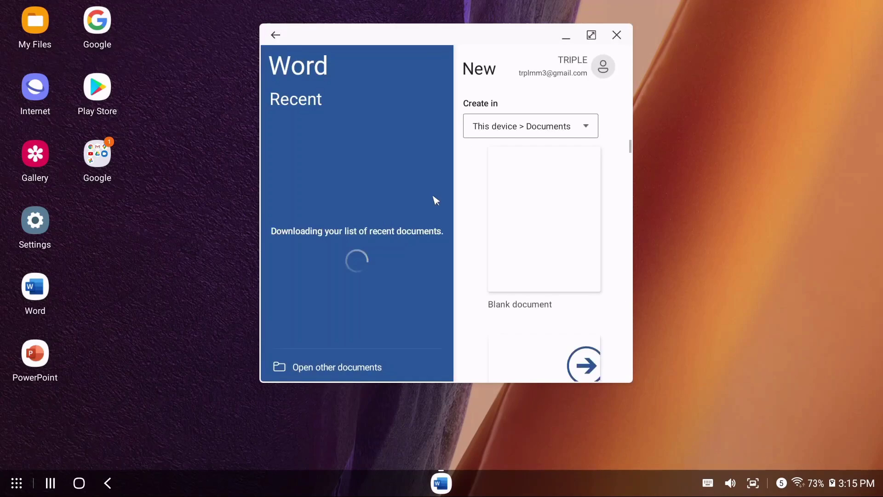
scroll(513, 182, "down", 3)
left_click(616, 35)
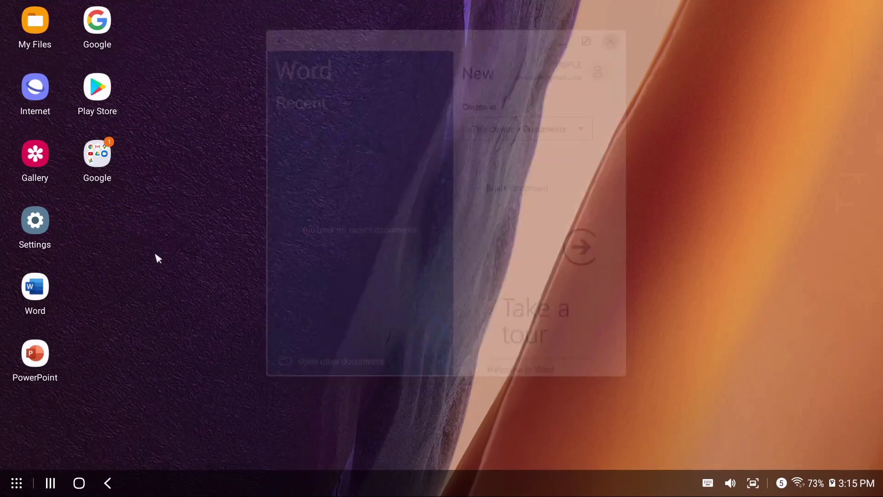
double_click(35, 357)
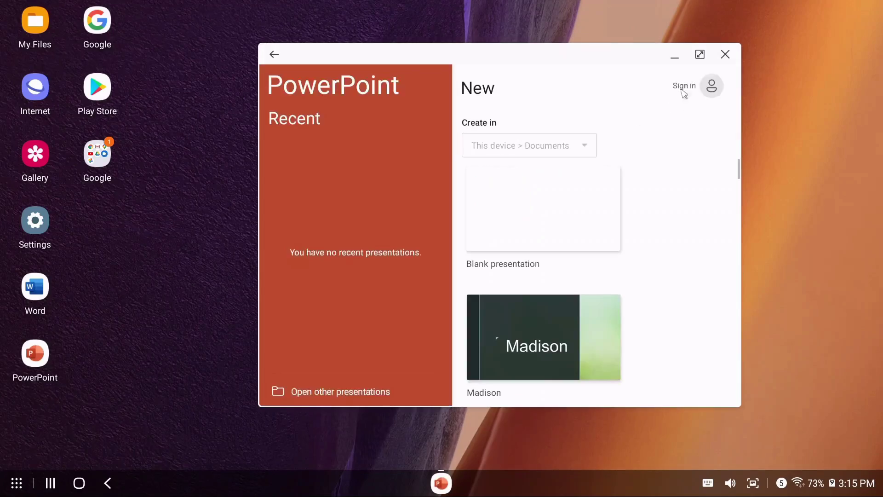
left_click(725, 55)
Launch YouTube from the Google folder and close it from its taskbar icon menu.
double_click(97, 171)
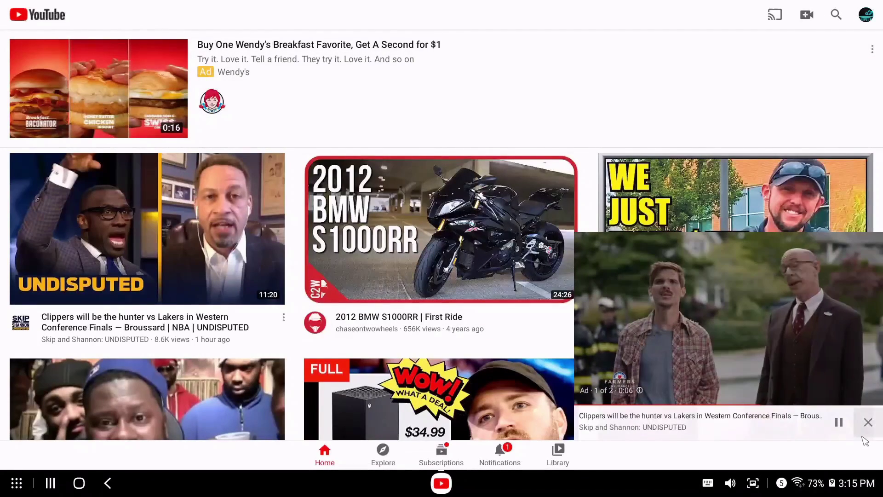
right_click(441, 484)
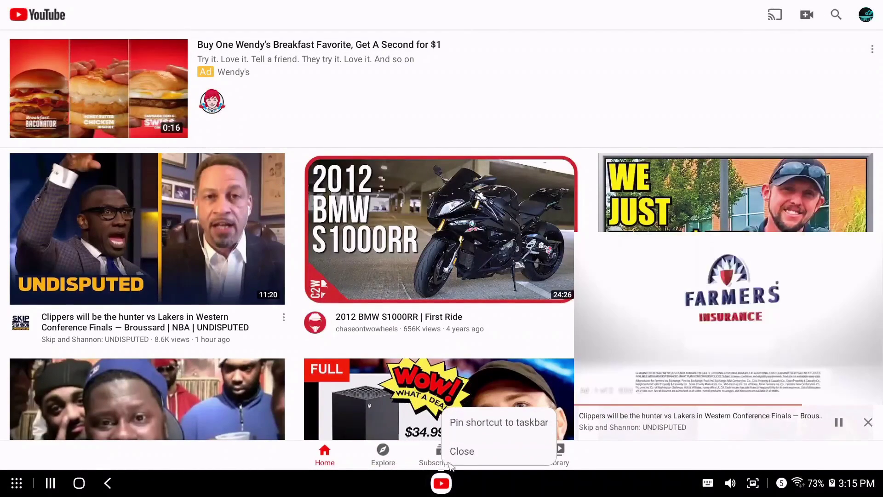
left_click(454, 452)
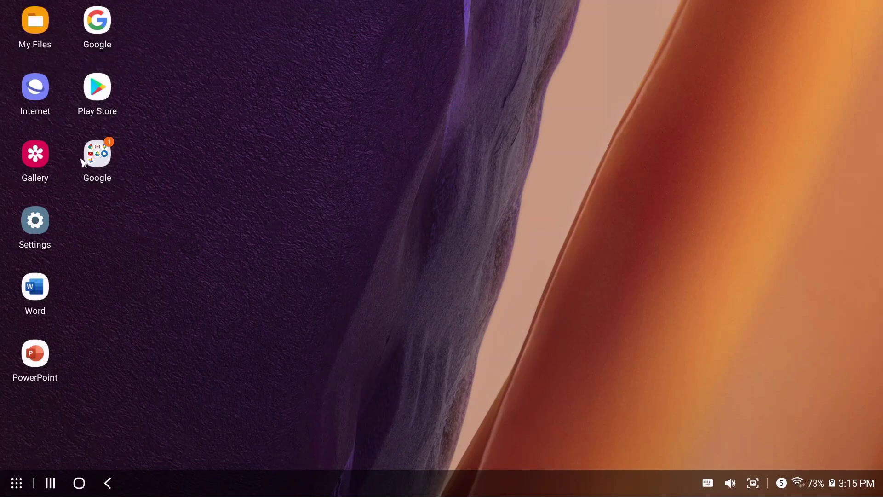
Open Samsung Internet, scroll through the Yahoo home page, and restore it to a window.
double_click(41, 98)
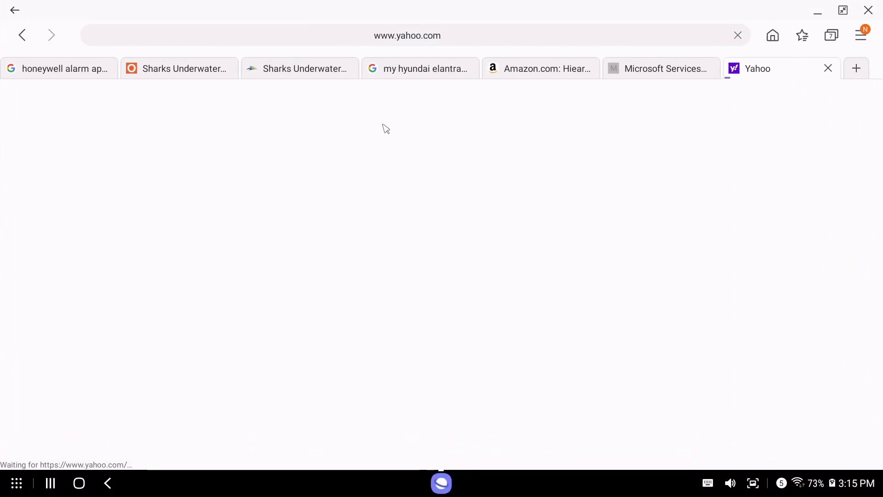
scroll(552, 267, "down", 5)
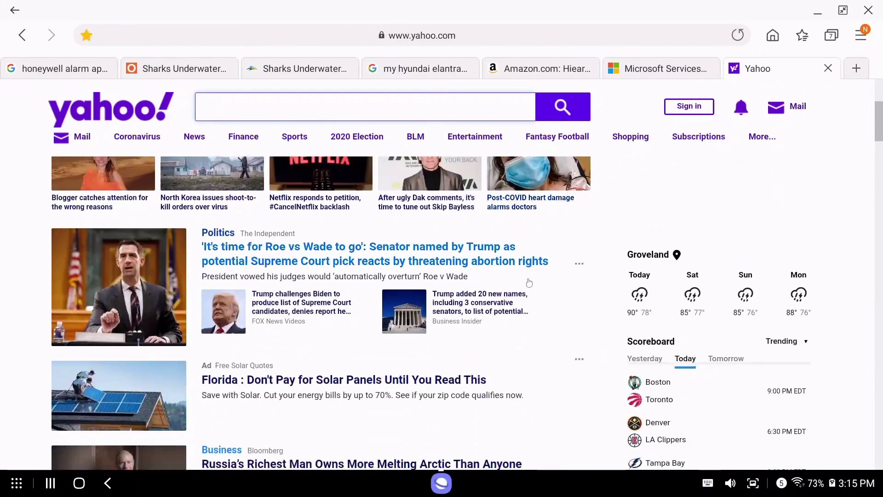
scroll(538, 303, "up", 5)
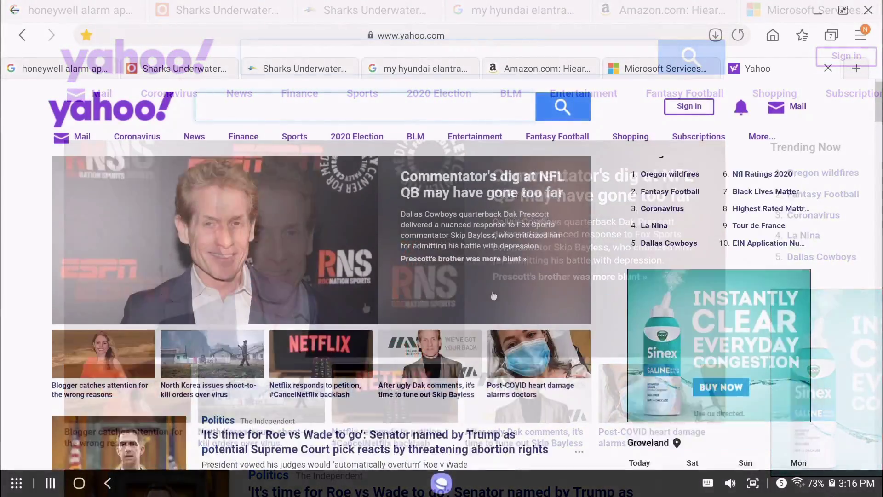
scroll(484, 291, "down", 5)
scroll(484, 291, "down", 10)
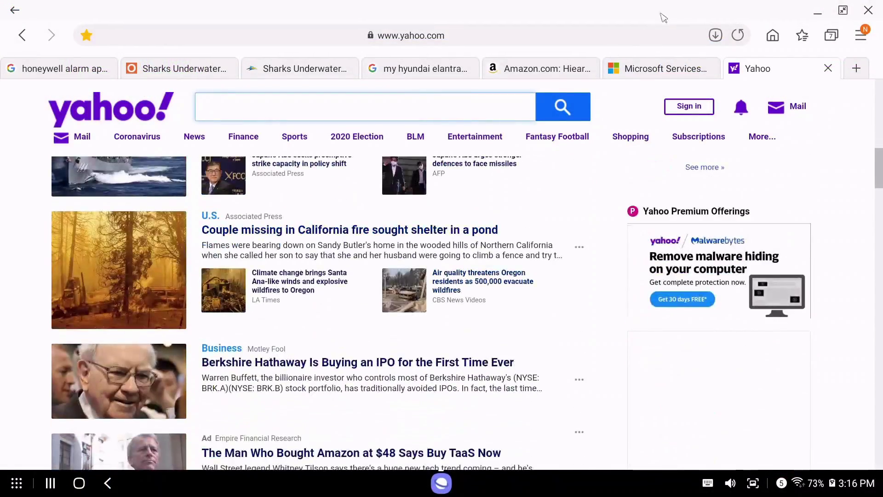
left_click(842, 10)
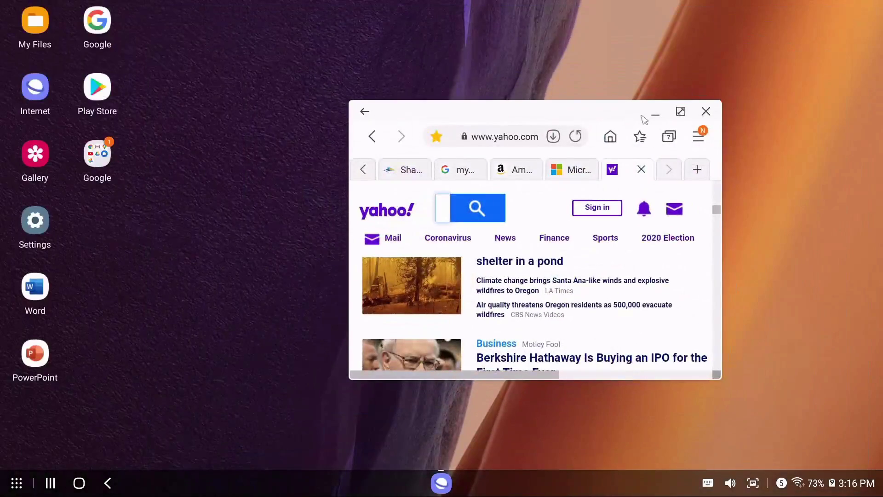
Launch the Play Store alongside it, then open and close Settings.
double_click(97, 86)
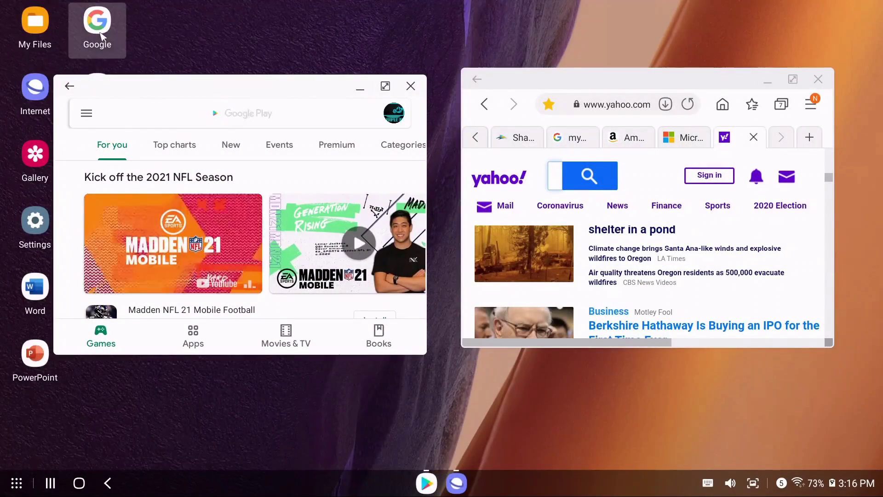
double_click(41, 227)
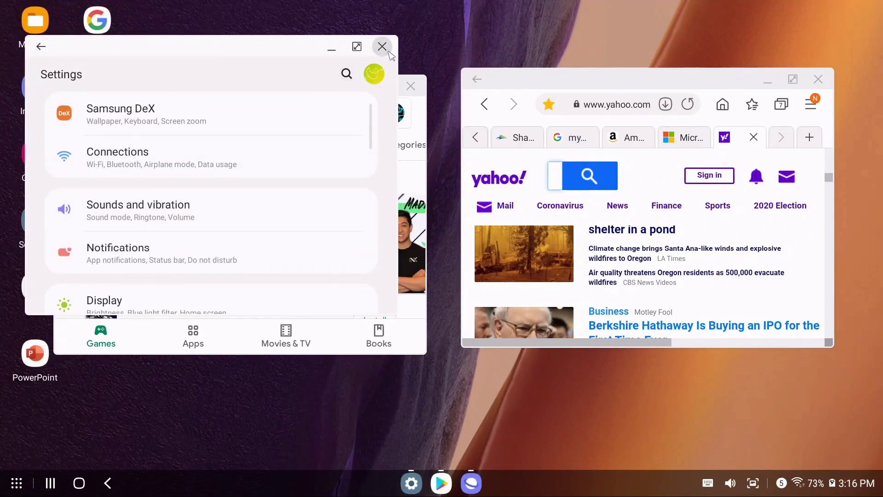
left_click(383, 47)
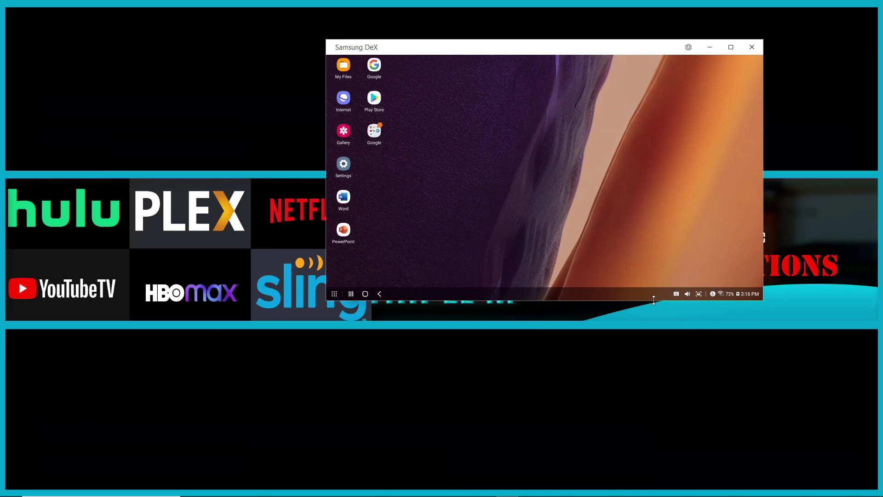
Enlarge the DeX window and browse My Files to the Documents > PDF folder.
left_click_drag(653, 300, 672, 363)
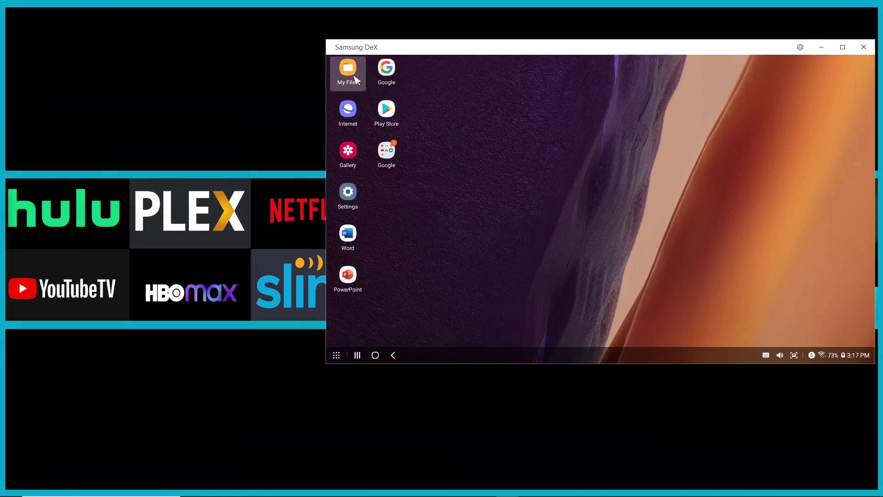
double_click(355, 79)
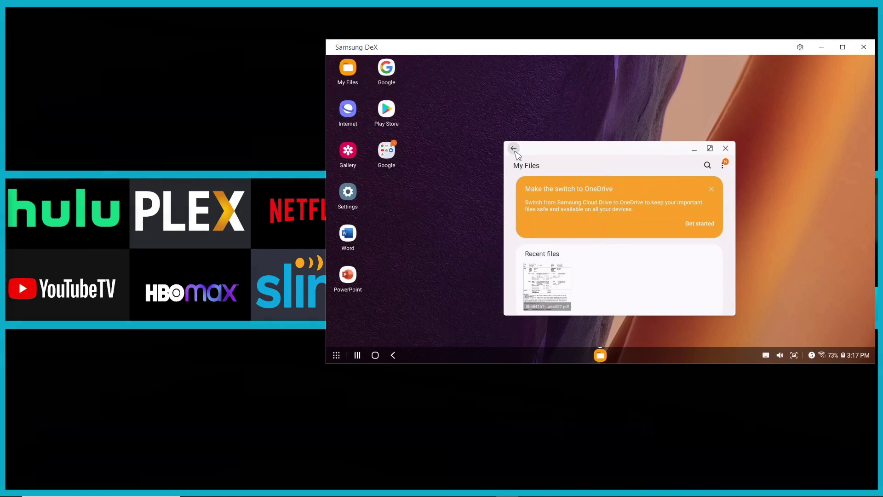
left_click(513, 148)
double_click(347, 74)
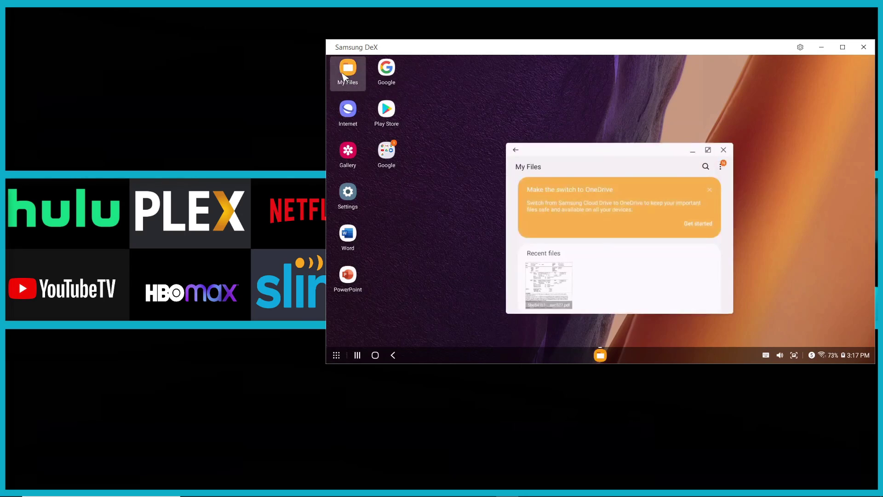
scroll(650, 246, "down", 5)
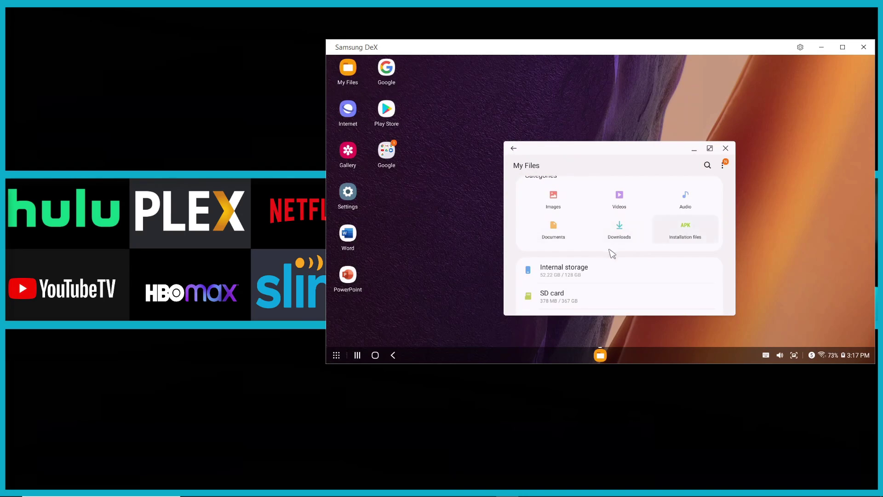
left_click(553, 229)
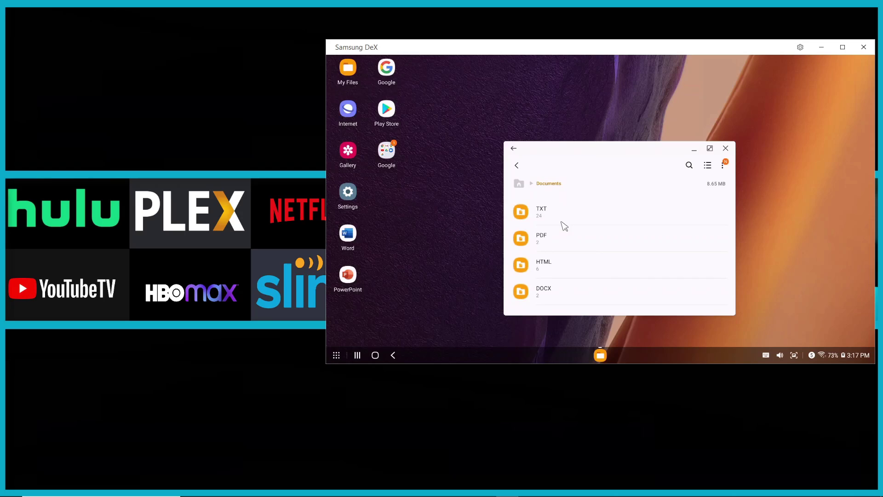
left_click(565, 240)
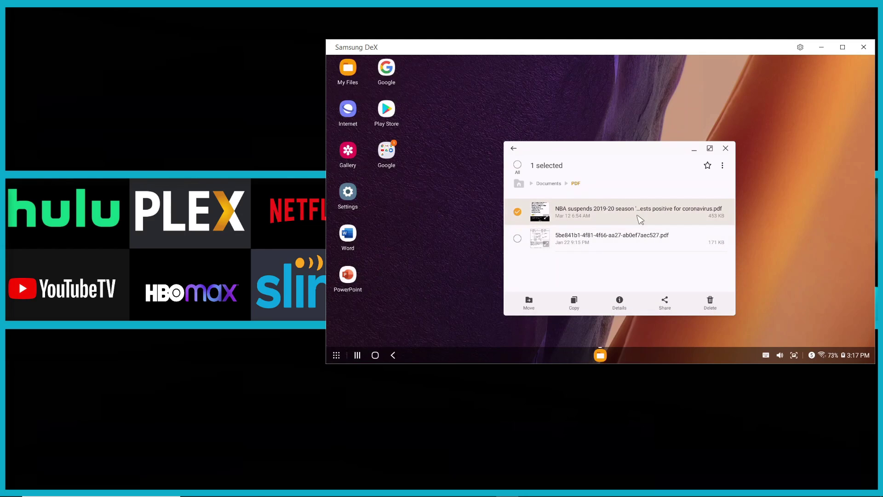
Drag the NBA season-suspension PDF from My Files onto the PC desktop.
left_click_drag(640, 220, 640, 218)
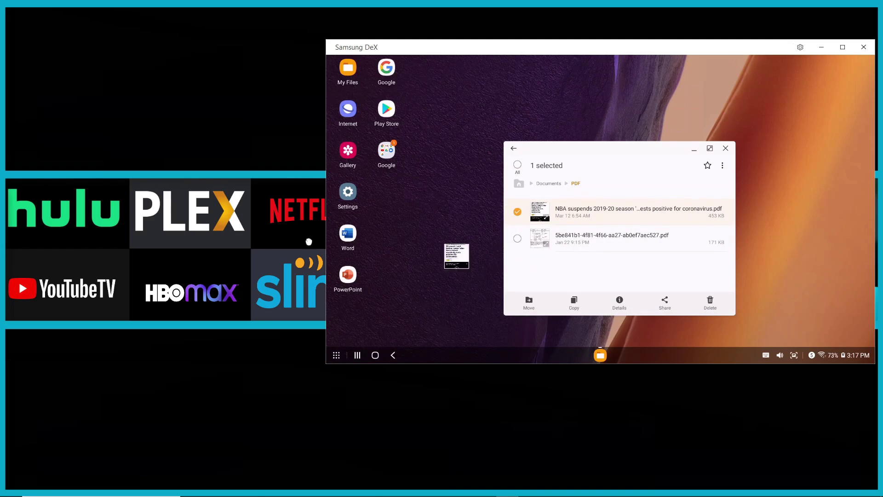
left_click_drag(308, 241, 98, 75)
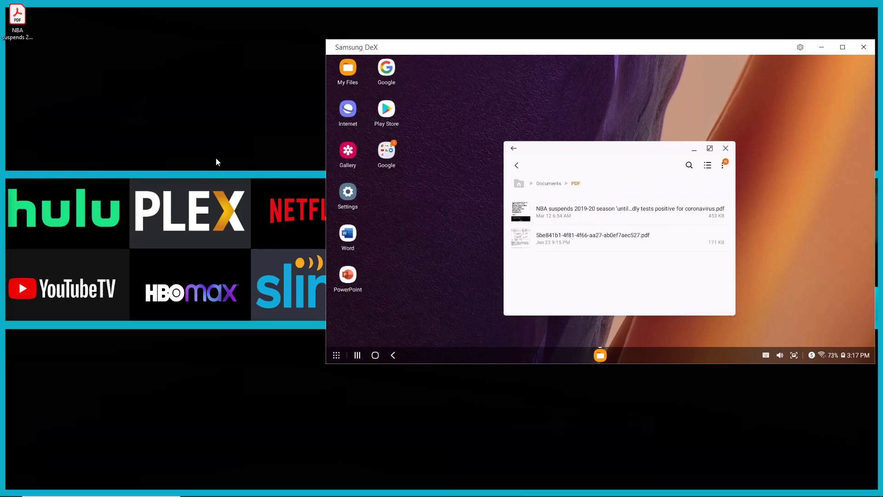
left_click(19, 28)
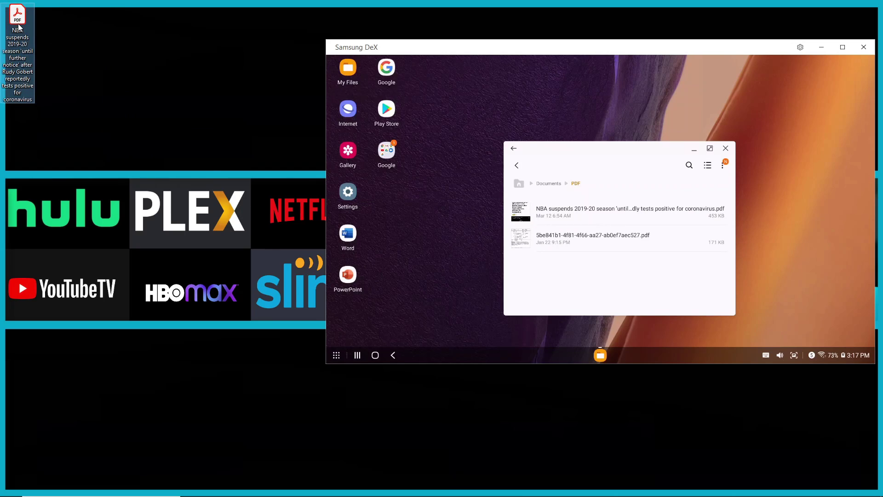
View the NBA PDF in Acrobat Reader, then cancel copying the Firefox shortcut into My Files.
double_click(19, 29)
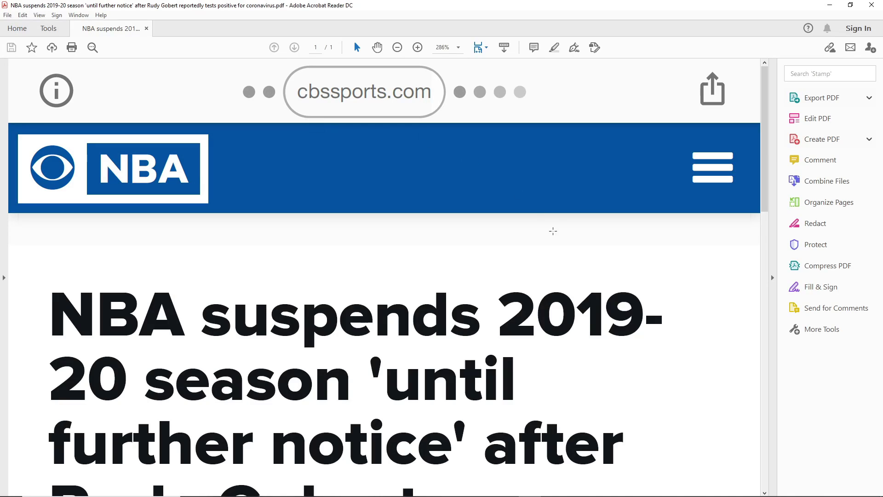
scroll(581, 264, "down", 1)
scroll(581, 264, "down", 10)
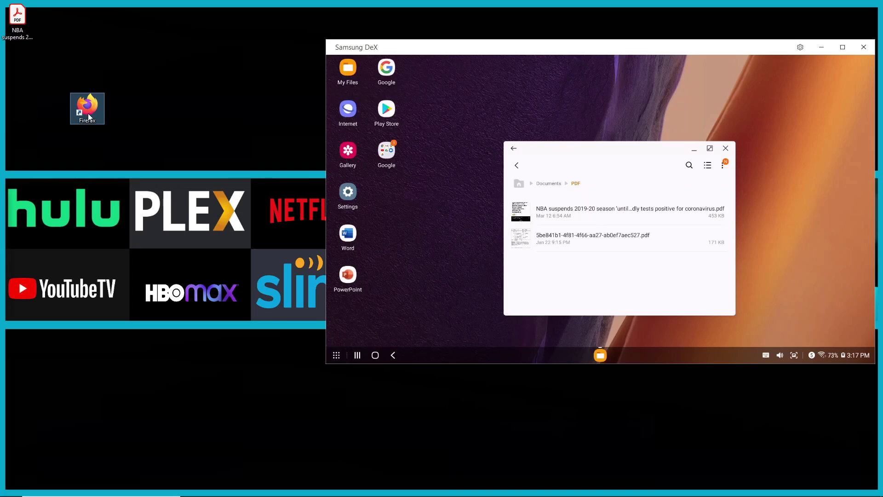
left_click_drag(638, 290, 628, 285)
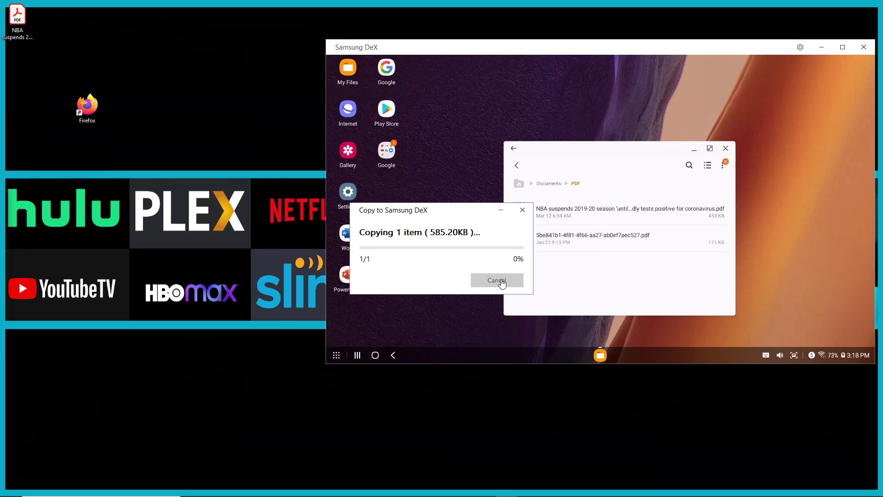
left_click(501, 282)
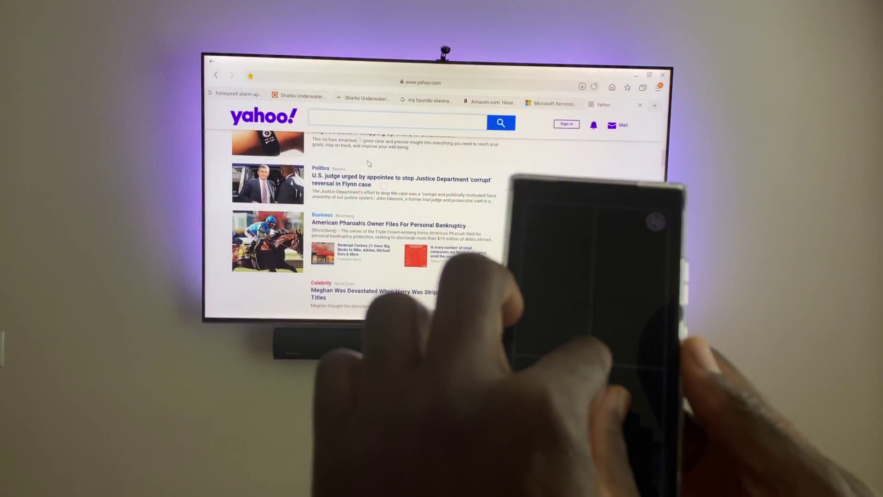
scroll(369, 164, "up", 1)
scroll(369, 164, "up", 5)
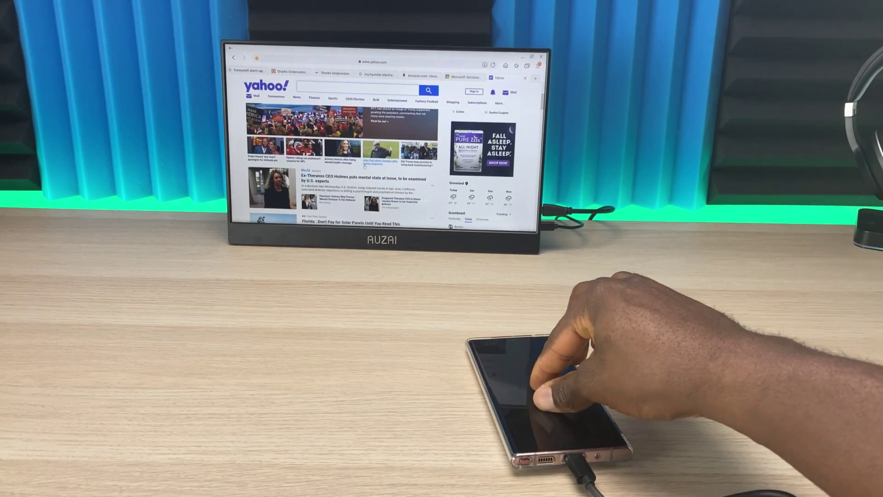
scroll(364, 167, "up", 5)
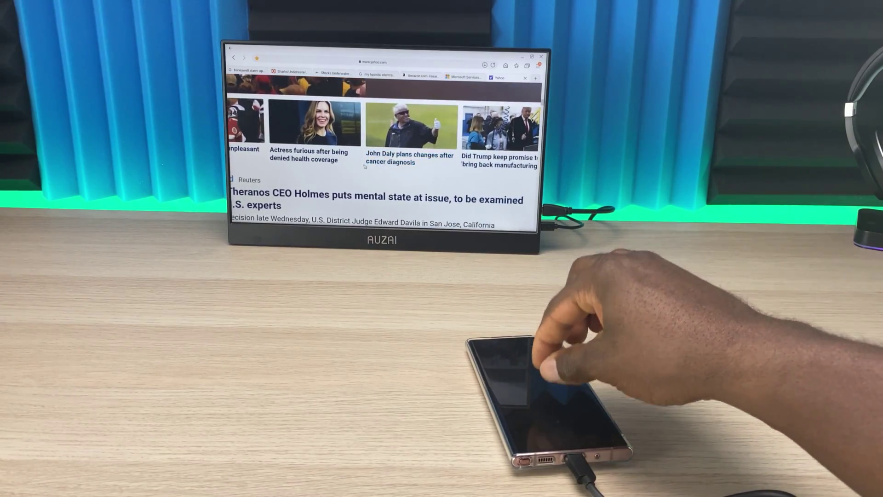
scroll(364, 167, "up", 3)
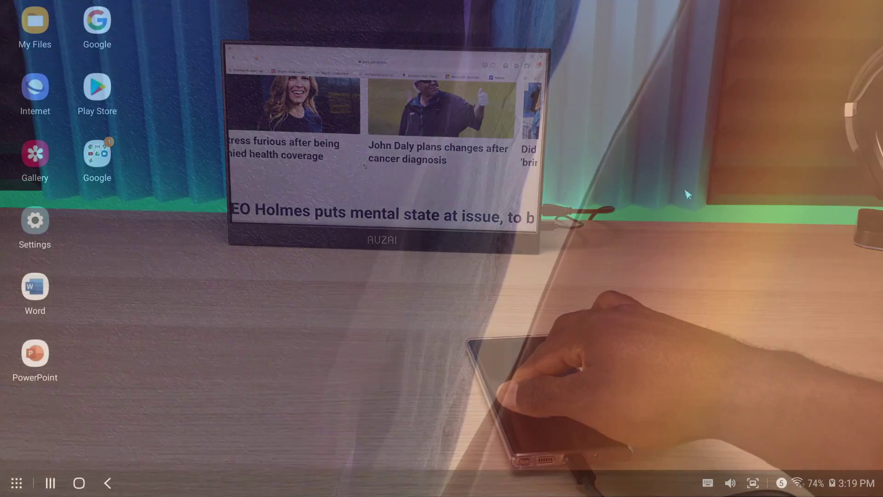